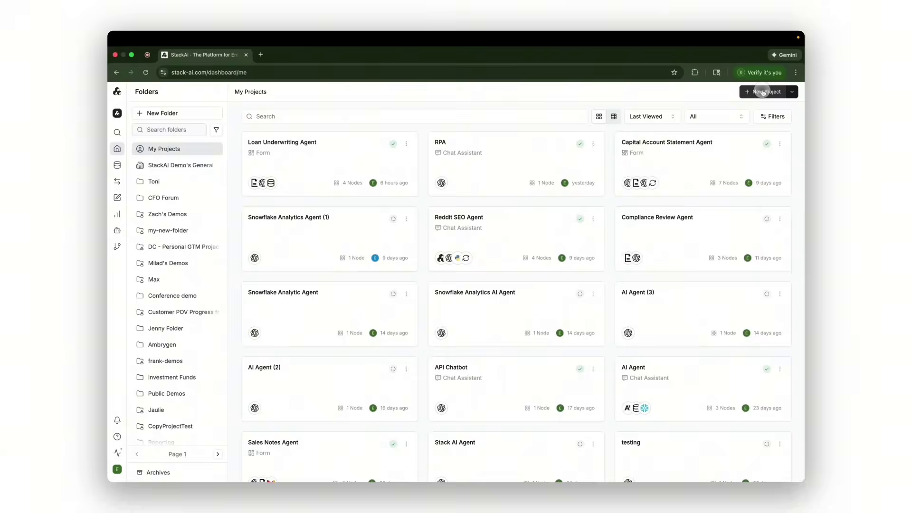
# Step: Create a blank project named Loan Underwriting Agent from the New Project template
pyautogui.click(763, 93)
pyautogui.click(420, 379)
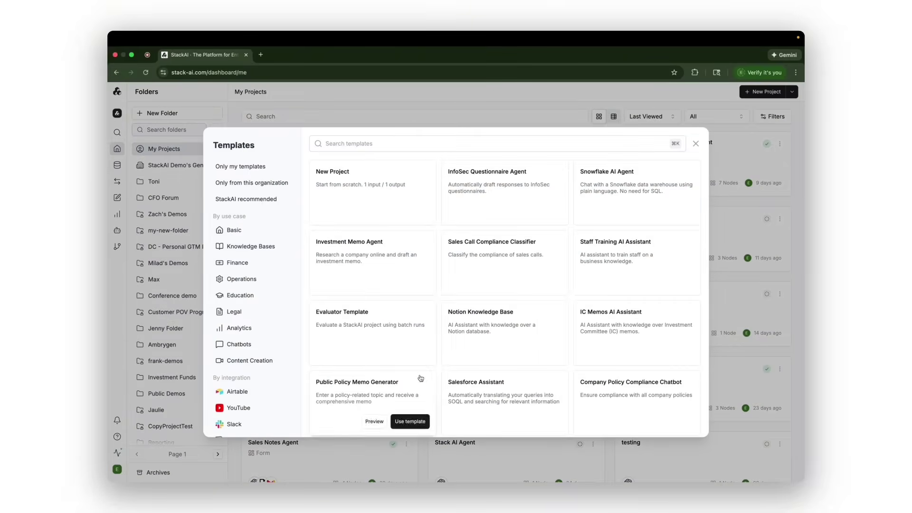
pyautogui.click(411, 211)
pyautogui.write('Loan')
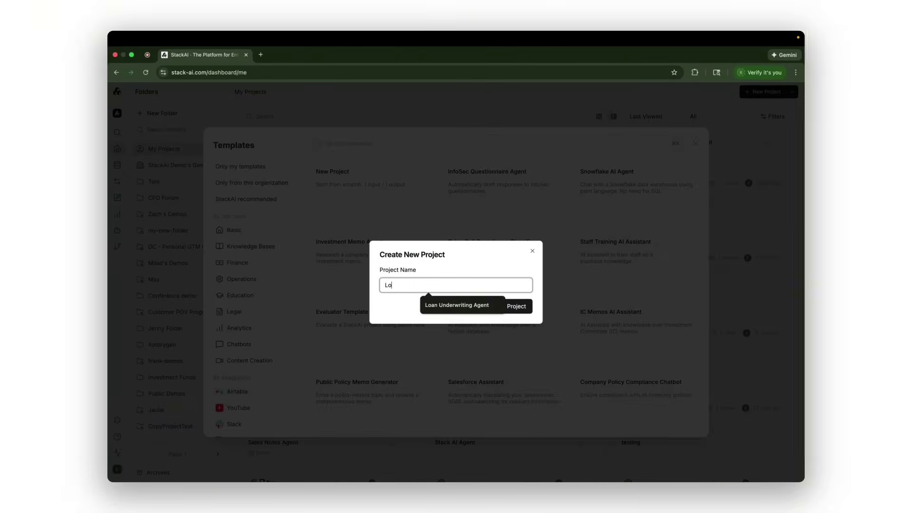
pyautogui.click(441, 307)
pyautogui.click(503, 311)
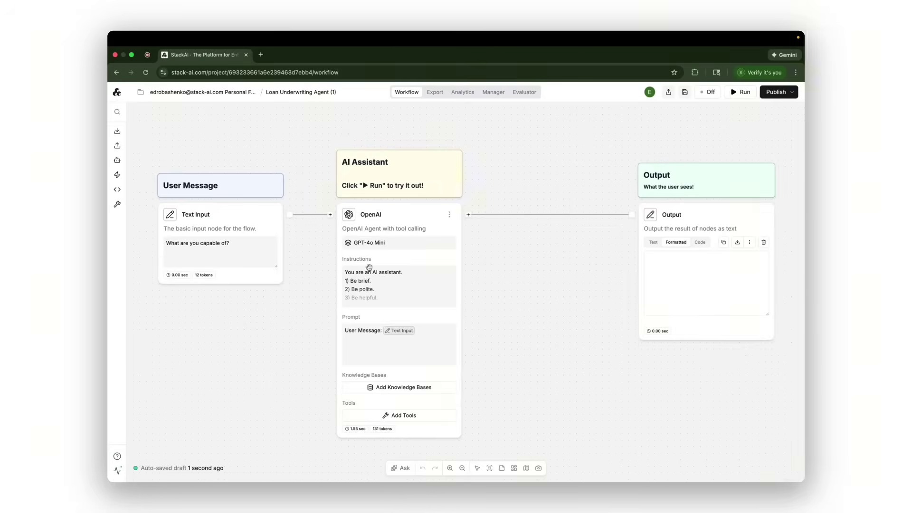
# Step: Delete the default Text Input, OpenAI and Output nodes and the AI Assistant note
pyautogui.click(274, 217)
pyautogui.click(243, 344)
pyautogui.click(450, 215)
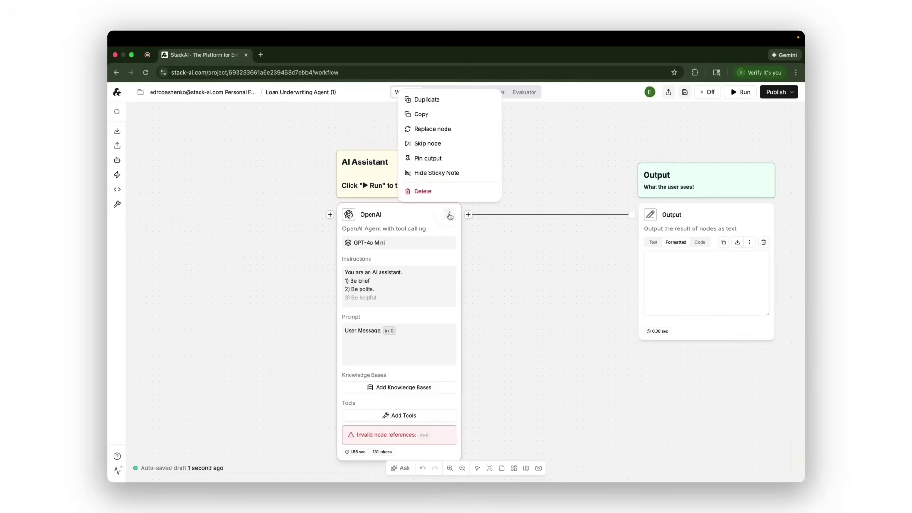
pyautogui.click(431, 194)
pyautogui.click(763, 214)
pyautogui.click(717, 189)
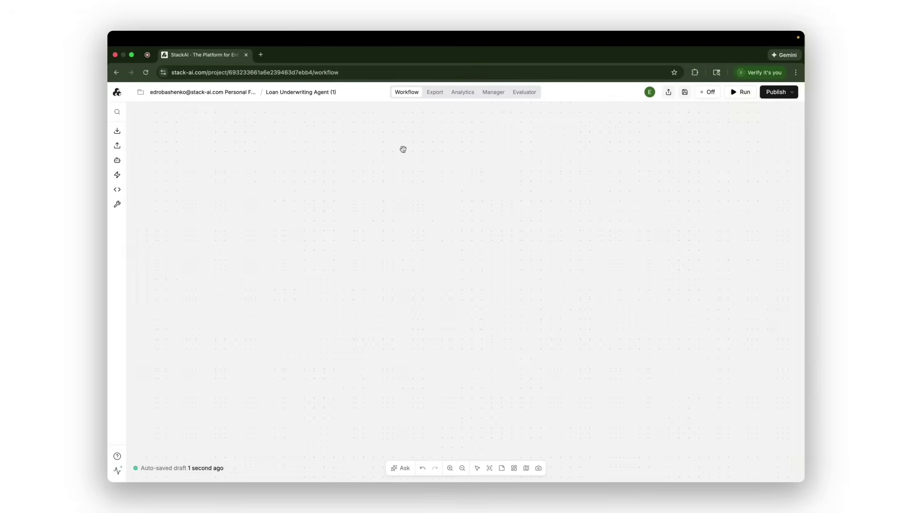
# Step: Add a Files upload node and a text Input node below it
pyautogui.click(117, 130)
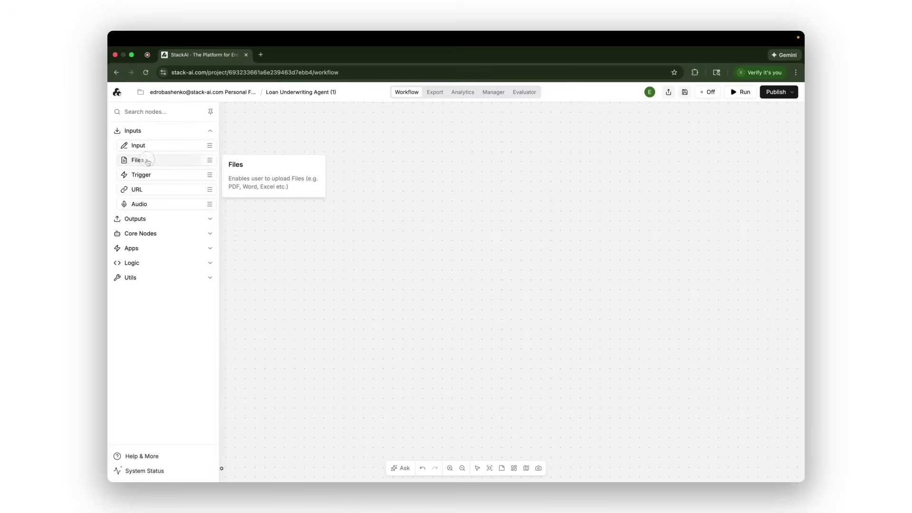
pyautogui.moveTo(142, 160); pyautogui.dragTo(275, 184)
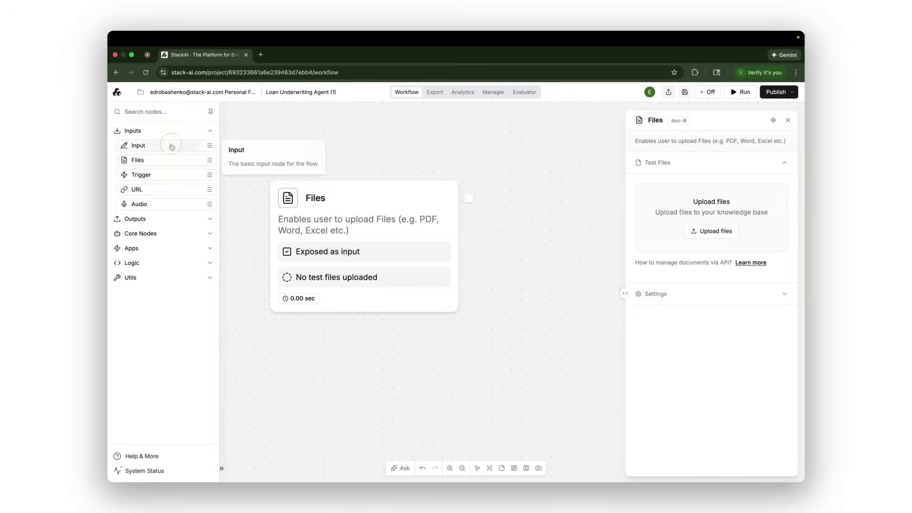
pyautogui.moveTo(171, 146); pyautogui.dragTo(342, 386)
pyautogui.scroll(-5, 409, 413)
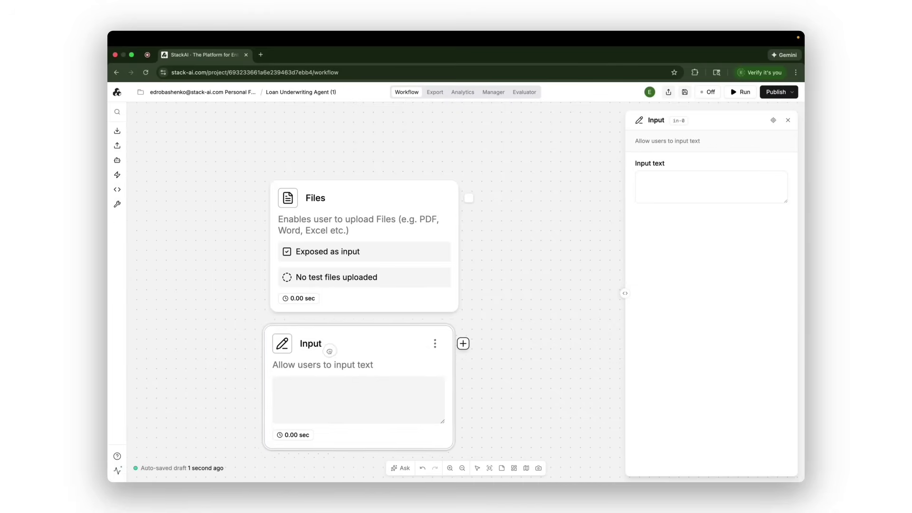
pyautogui.moveTo(488, 319); pyautogui.dragTo(464, 301)
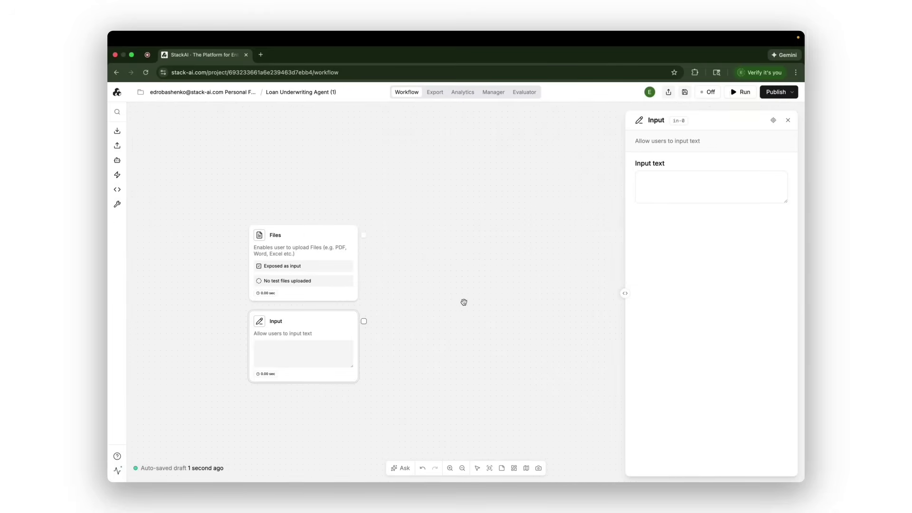
# Step: Add an AI Agent node using OpenAI as provider and GPT-5 as model
pyautogui.moveTo(119, 175)
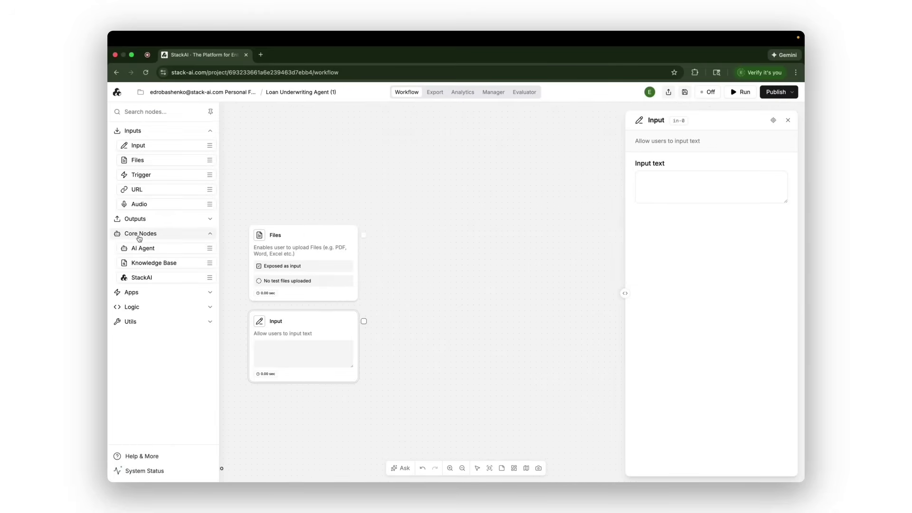
pyautogui.moveTo(142, 248); pyautogui.dragTo(461, 253)
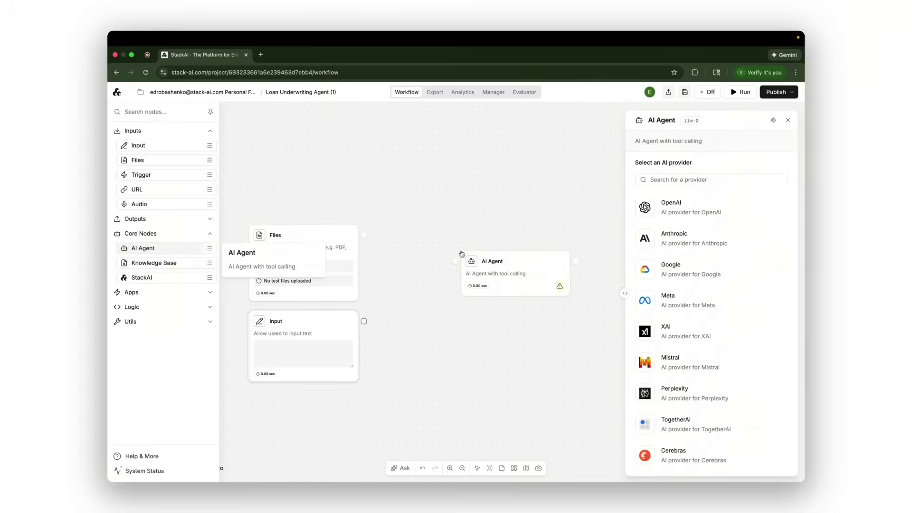
pyautogui.scroll(-4, 723, 216)
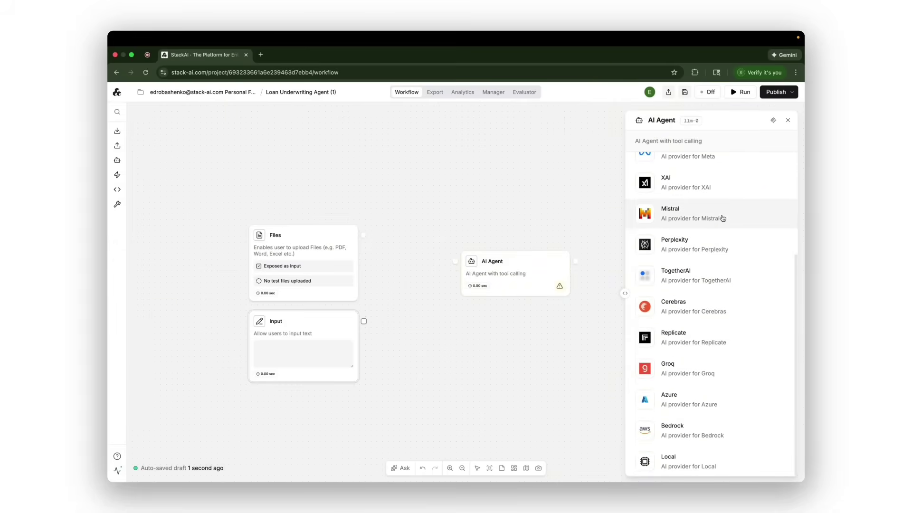
pyautogui.scroll(5, 722, 219)
pyautogui.click(722, 207)
pyautogui.click(720, 207)
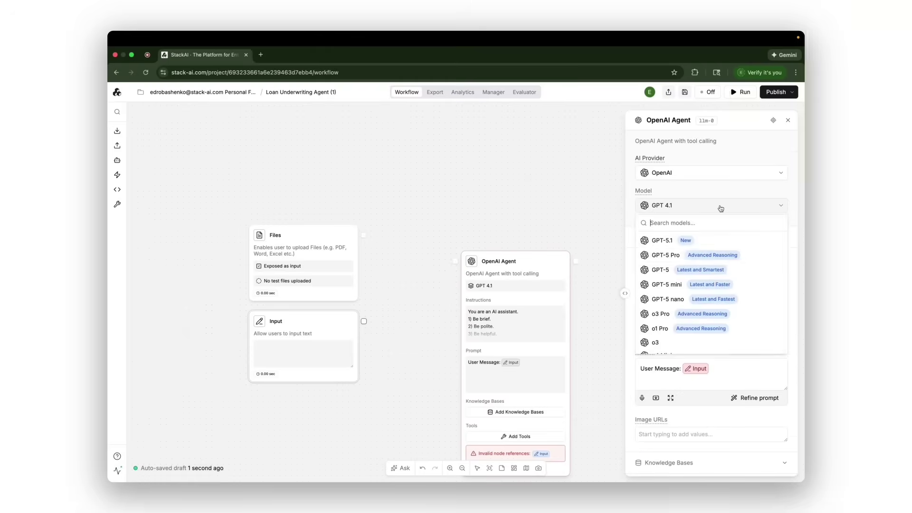
pyautogui.click(660, 270)
# Step: Connect the Files and Input nodes to the agent and select its default instructions
pyautogui.moveTo(364, 235); pyautogui.dragTo(454, 260)
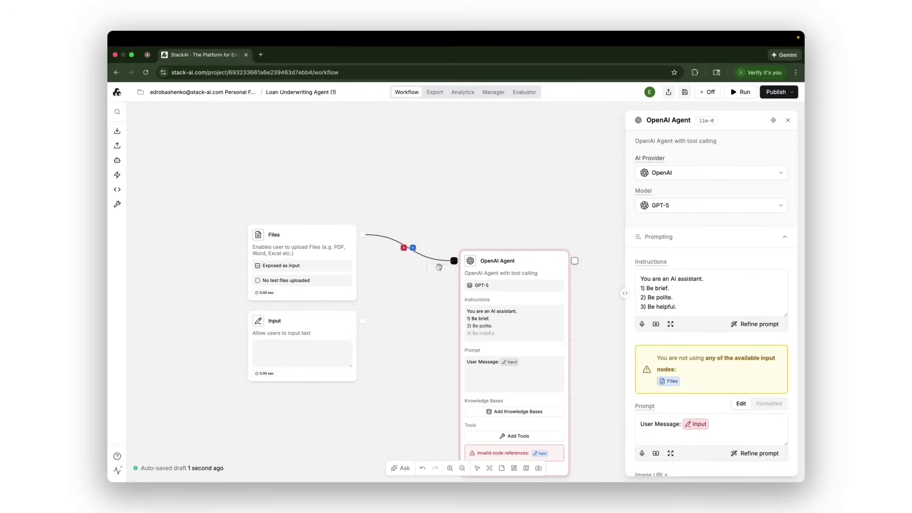
pyautogui.moveTo(363, 320); pyautogui.dragTo(454, 261)
pyautogui.moveTo(640, 278); pyautogui.dragTo(677, 307)
# Step: Replace the instructions with a Loan Underwriter role listing Name, Loan Amount and Application Date
pyautogui.press('BackSpace')
pyautogui.write('You are ')
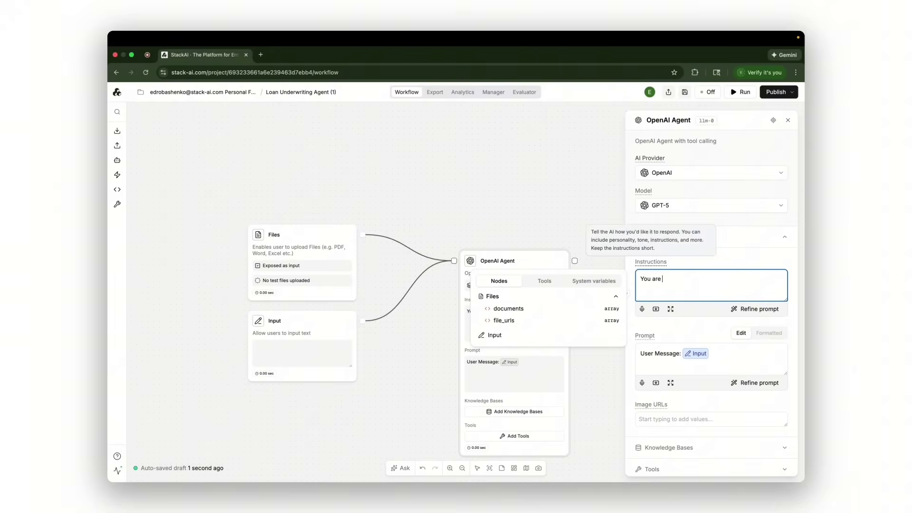
pyautogui.write('a Loan Underwriter. Your job is to extract the following information:')
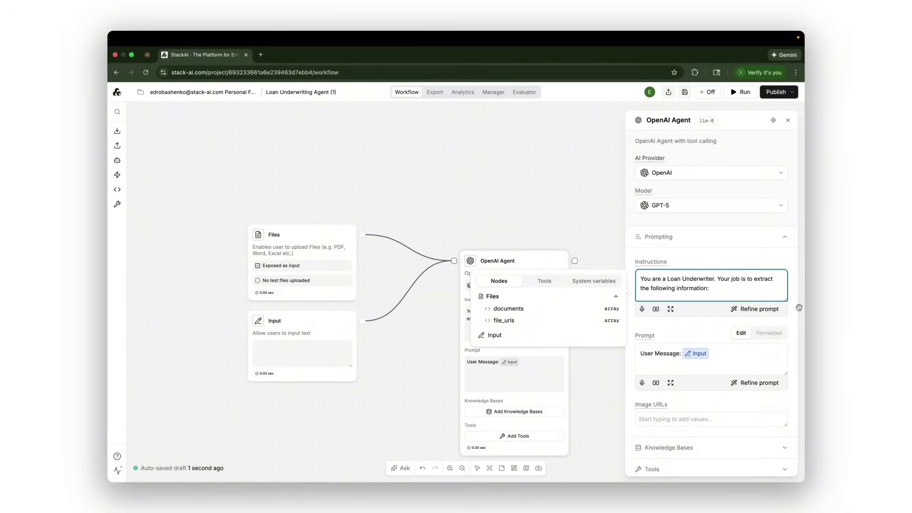
pyautogui.press('Return')
pyautogui.write('-Name')
pyautogui.press('Return')
pyautogui.write('-Loan Amount')
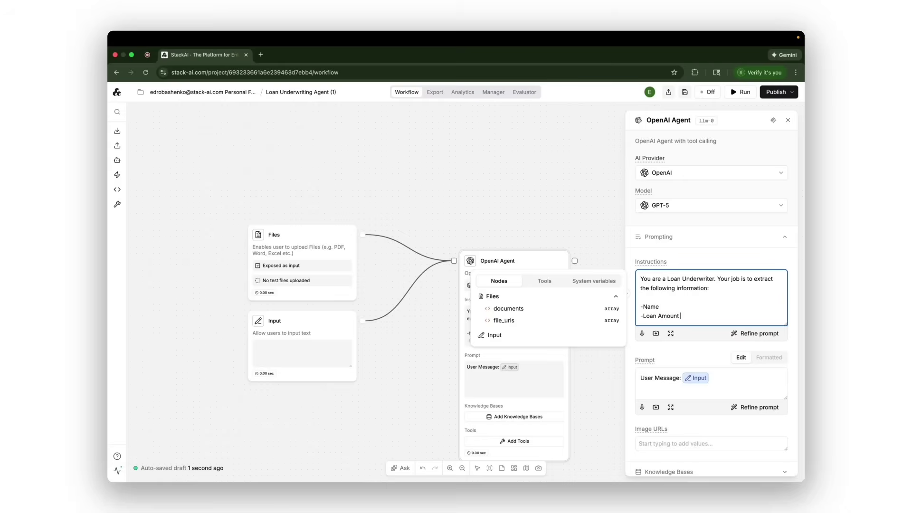
pyautogui.press('Return')
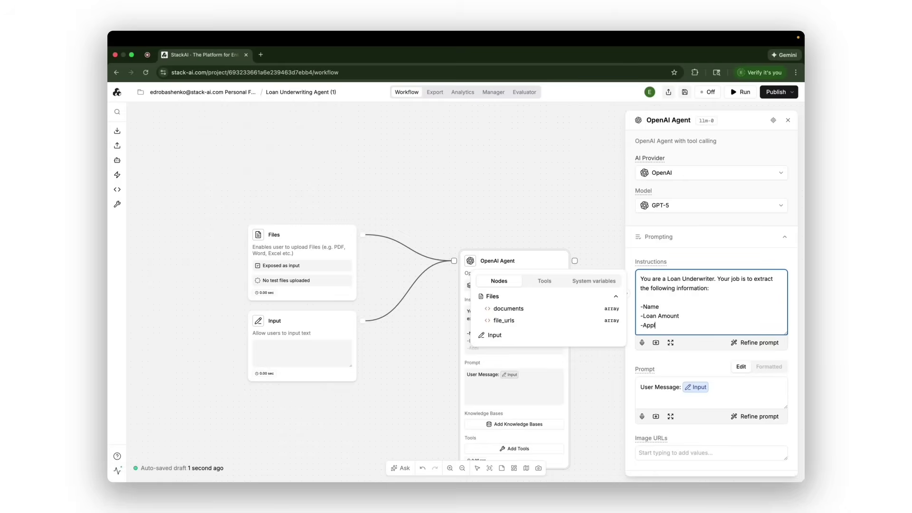
pyautogui.press('Return')
# Step: Extend the list with Yearly Income, Summary of the user profile and Potential Risks
pyautogui.write('-Yearly')
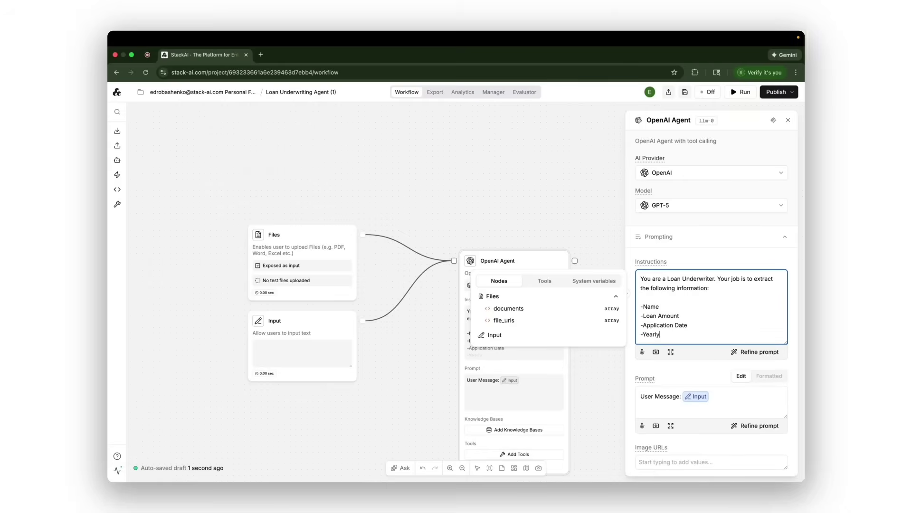
pyautogui.write(' Income')
pyautogui.press('Return')
pyautogui.write('-Summary of t')
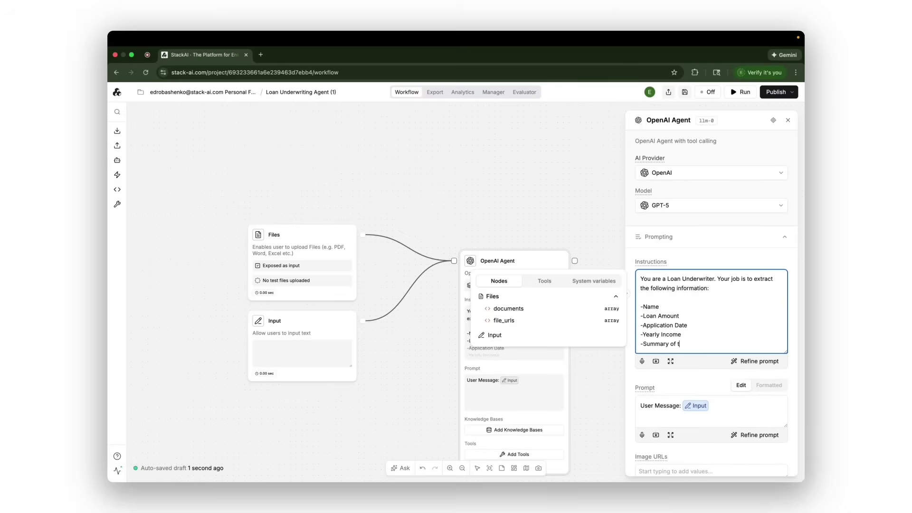
pyautogui.write('he user profile')
pyautogui.press('Return')
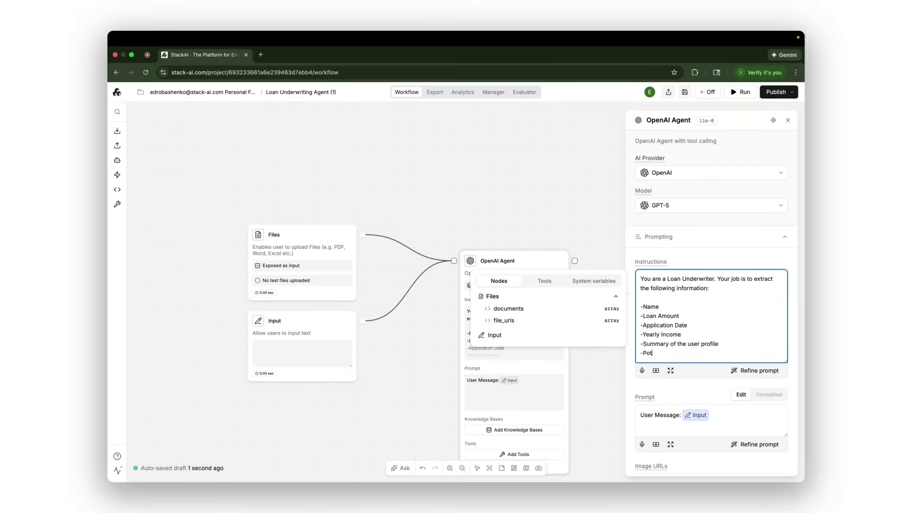
pyautogui.write('-Potential Risks')
pyautogui.press('Return')
pyautogui.press('Return')
pyautogui.write('R')
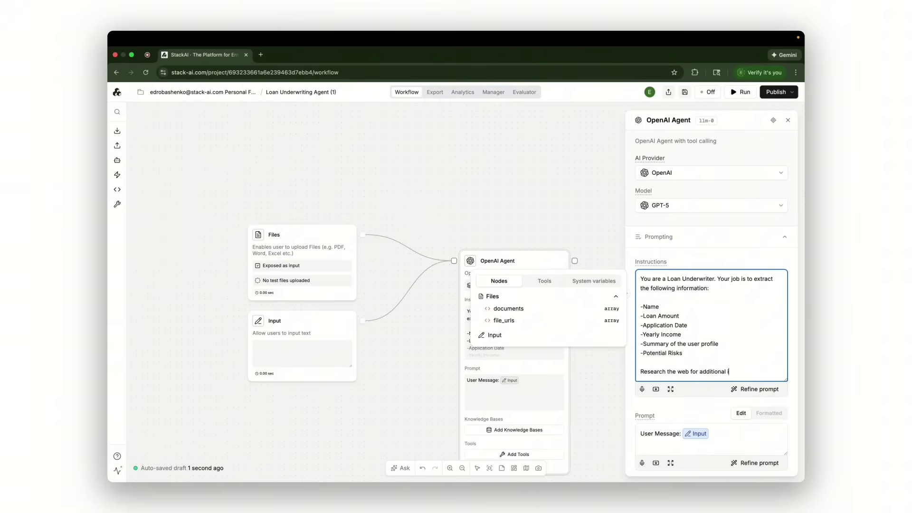
# Step: Relabel the prompt's User Message as 'Commands:' and add an 'Application Documents:' line
pyautogui.moveTo(640, 433); pyautogui.dragTo(680, 433)
pyautogui.write('Commands')
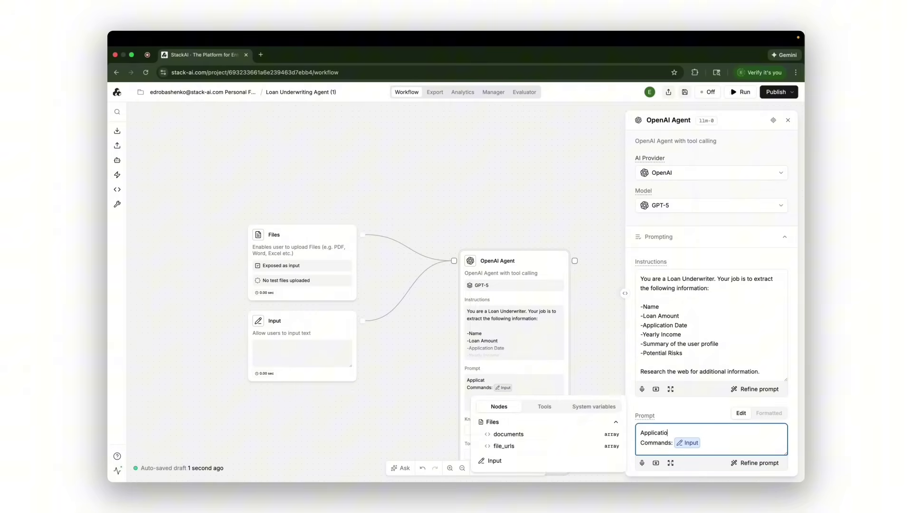
pyautogui.write(':')
pyautogui.press('Return')
pyautogui.press('Return')
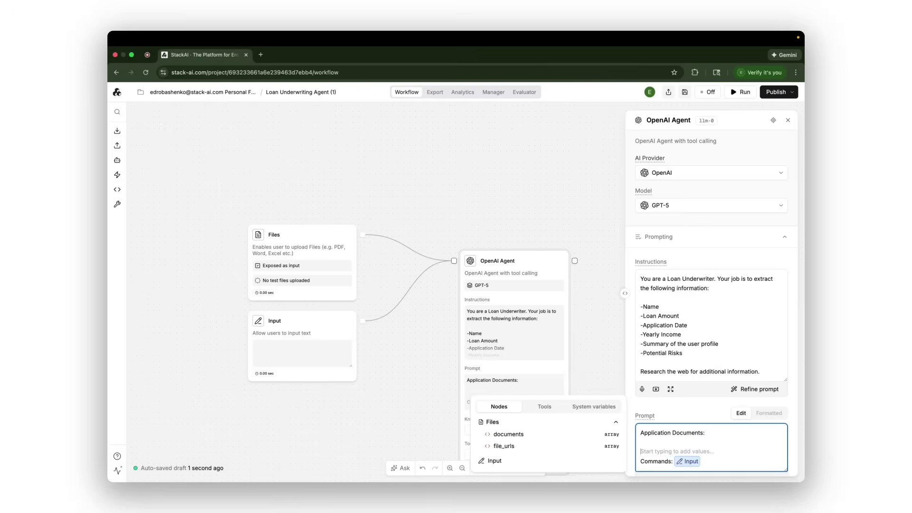
# Step: Search the tool catalogue for 'gma' and add Gmail Send Email to the agent
pyautogui.scroll(-5, 760, 333)
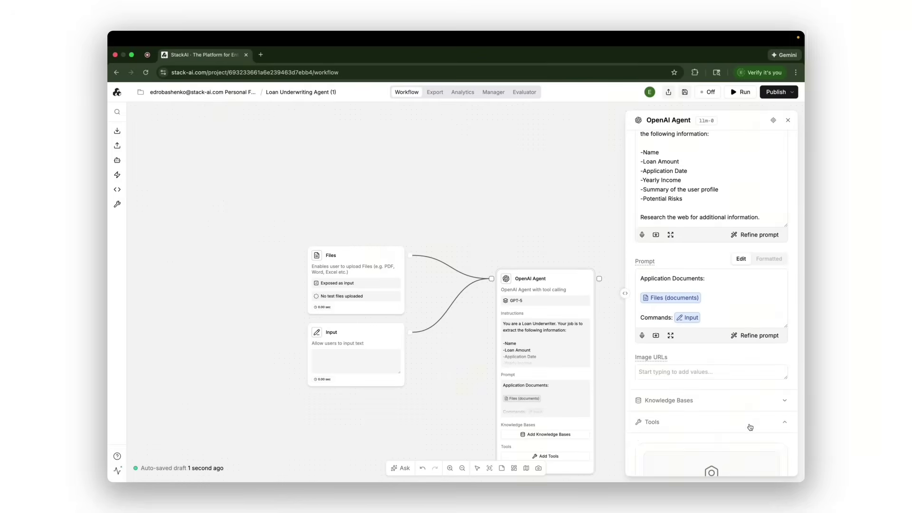
pyautogui.scroll(-3, 750, 427)
pyautogui.click(722, 429)
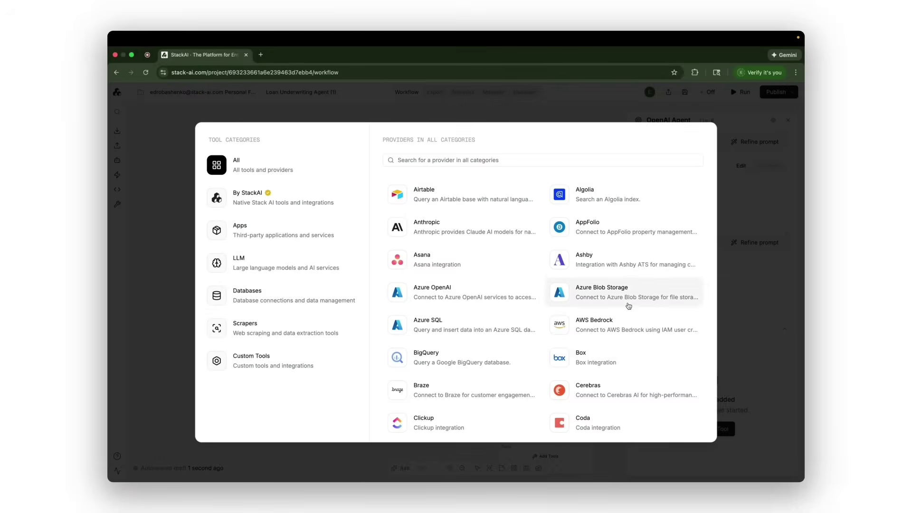
pyautogui.scroll(-5, 627, 363)
pyautogui.scroll(-15, 629, 306)
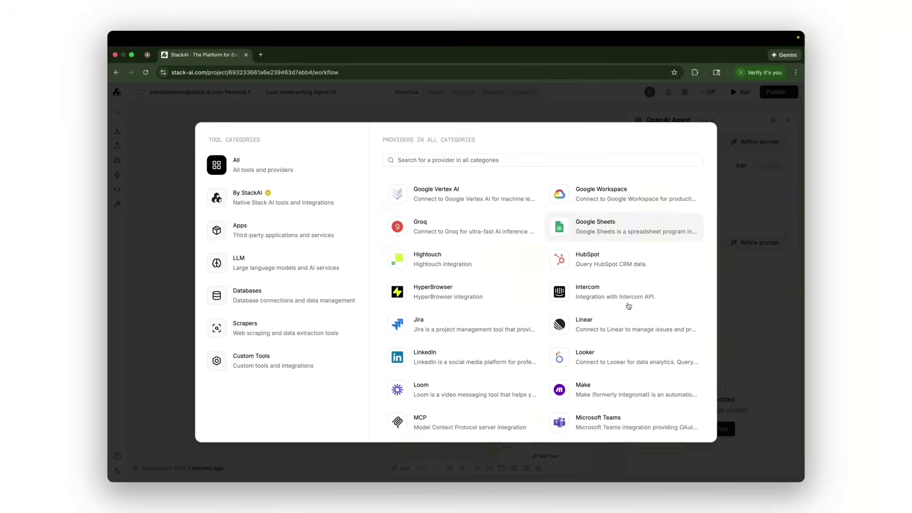
pyautogui.scroll(-15, 629, 305)
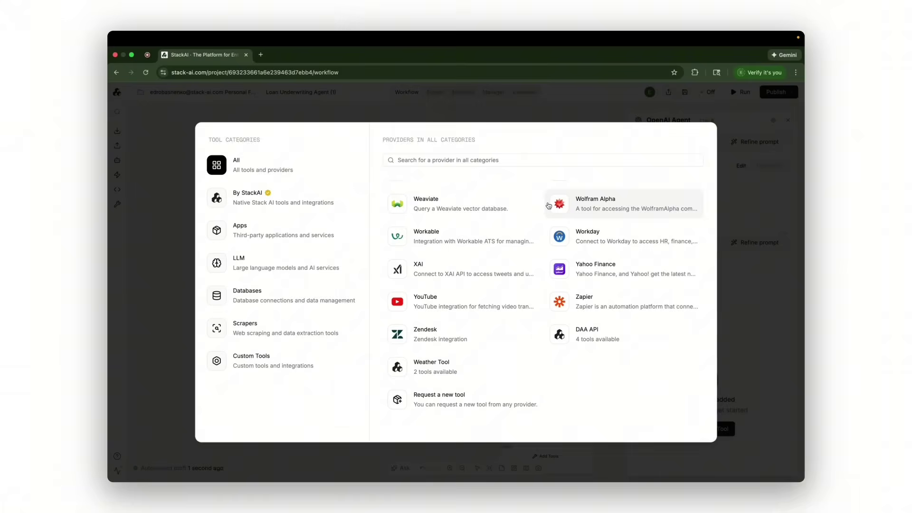
pyautogui.click(525, 163)
pyautogui.write('gma')
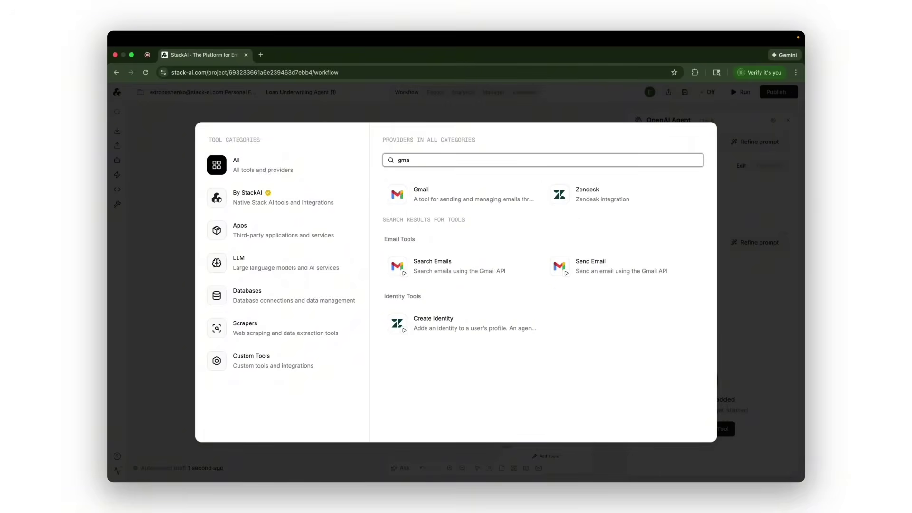
pyautogui.click(570, 266)
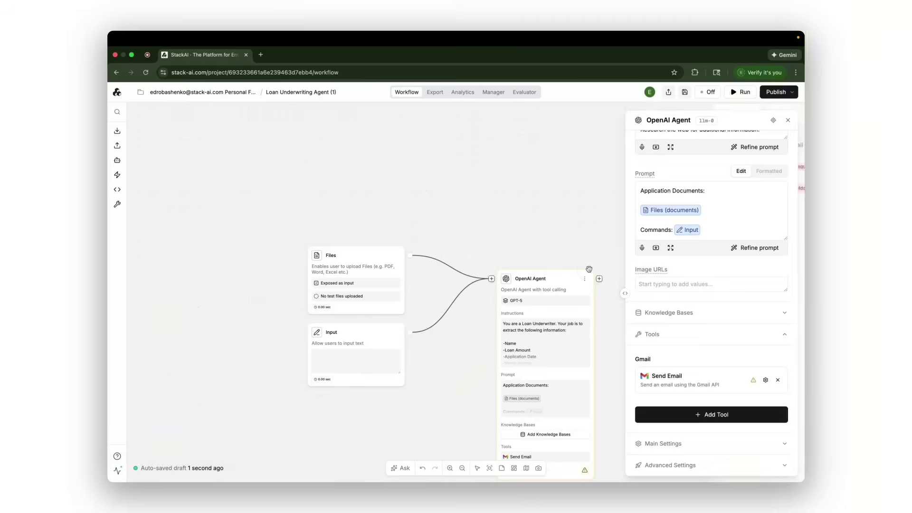
# Step: Link the Gmail Send Email tool to a saved Gmail connection
pyautogui.click(733, 167)
pyautogui.click(706, 224)
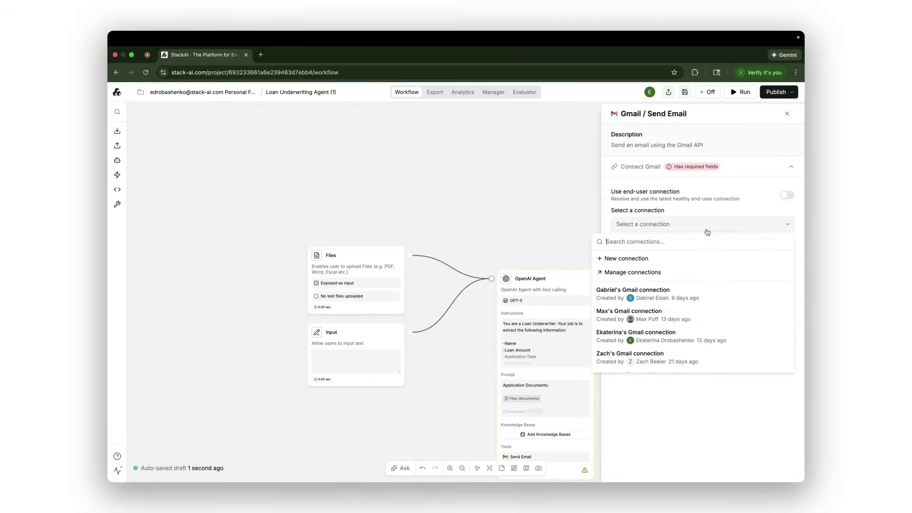
pyautogui.click(685, 334)
pyautogui.click(714, 271)
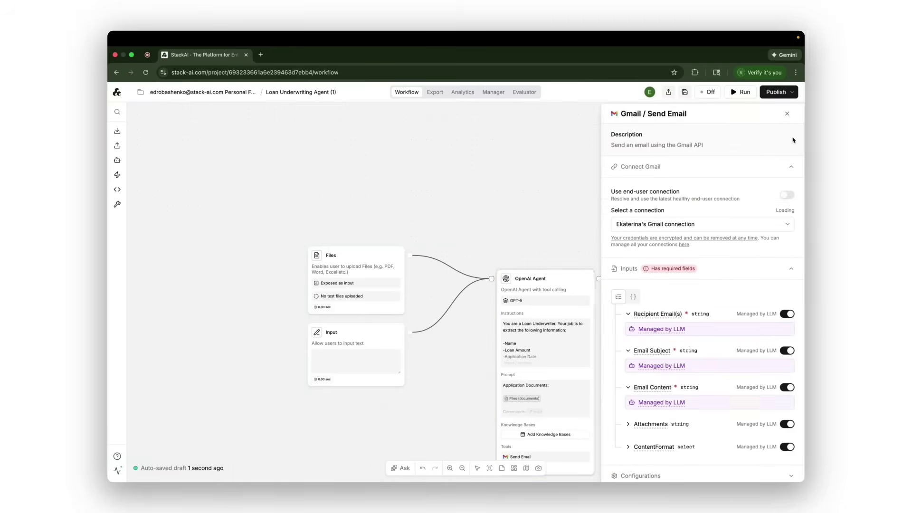
pyautogui.click(787, 113)
# Step: Browse StackAI's native tools in the catalogue to find Web Search
pyautogui.click(743, 413)
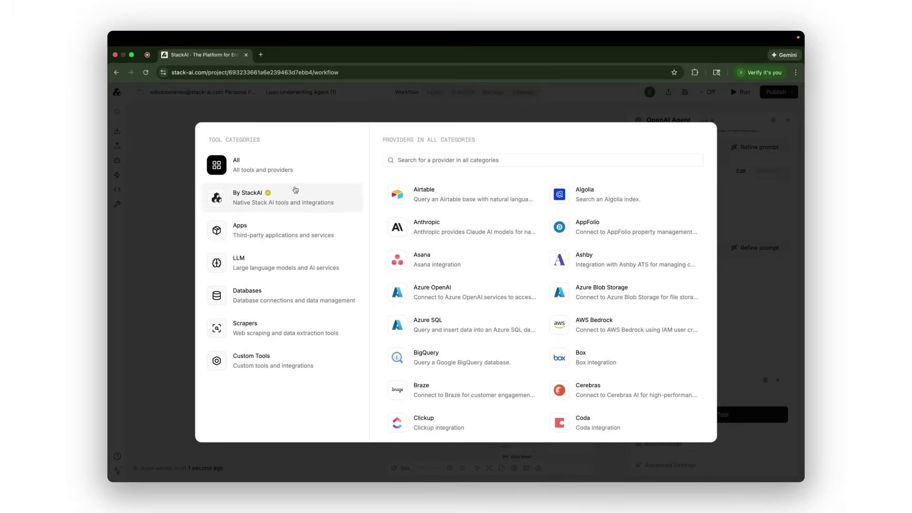
pyautogui.click(295, 190)
pyautogui.scroll(-10, 553, 345)
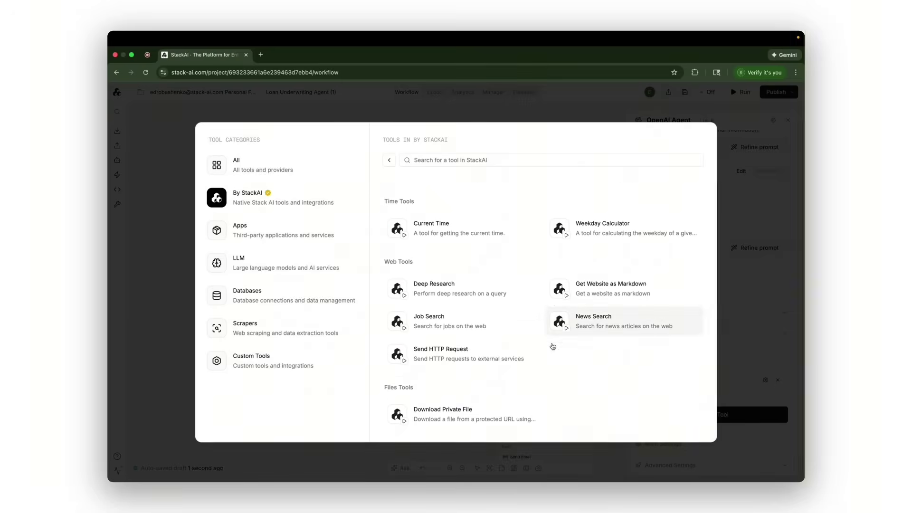
pyautogui.scroll(-10, 553, 345)
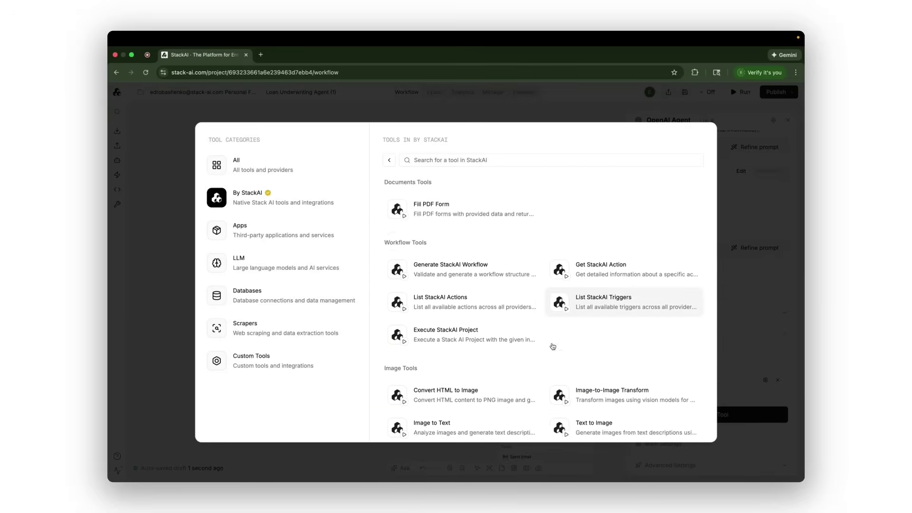
pyautogui.scroll(-5, 552, 346)
# Step: Attach Web Search to the agent and place a Knowledge Base node beside it
pyautogui.click(507, 362)
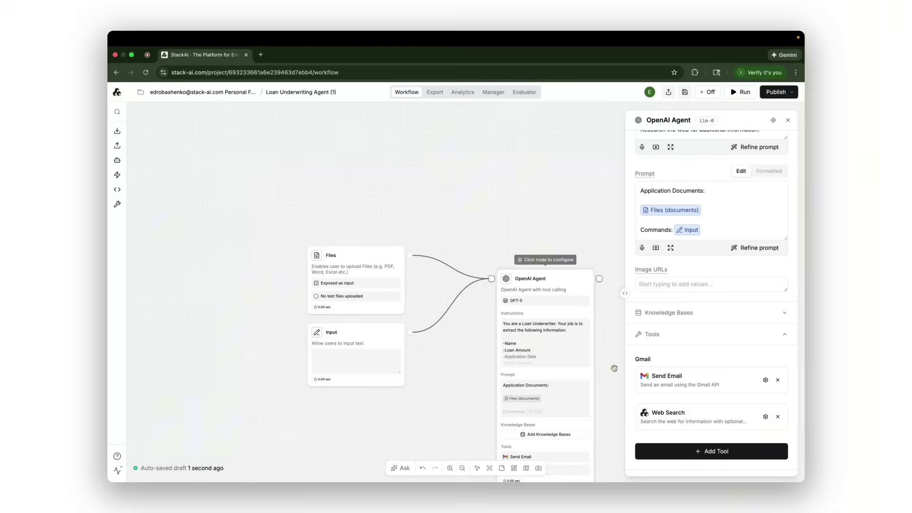
pyautogui.click(788, 120)
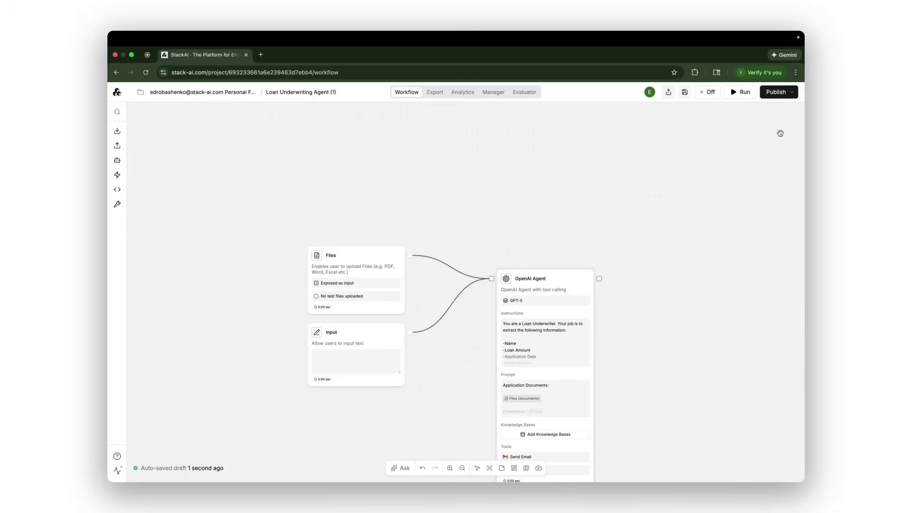
pyautogui.moveTo(117, 139)
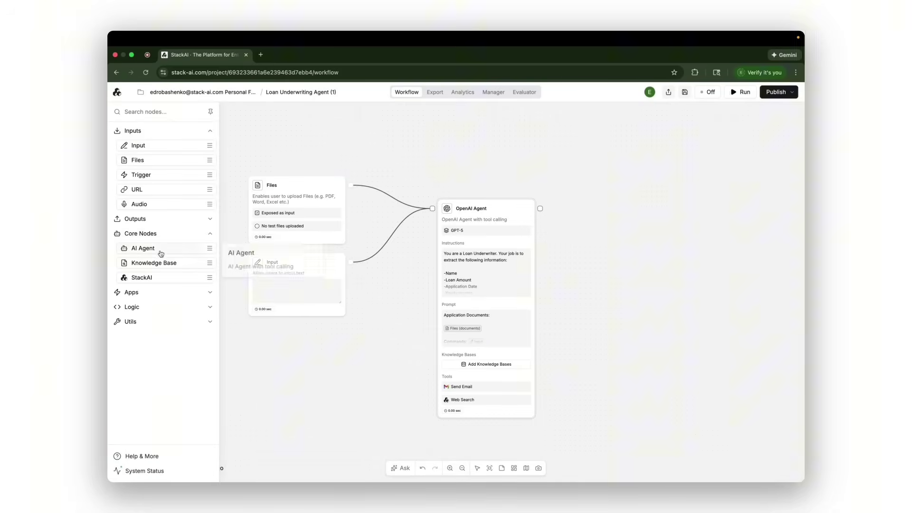
pyautogui.moveTo(159, 261); pyautogui.dragTo(369, 376)
pyautogui.moveTo(327, 294); pyautogui.dragTo(209, 407)
pyautogui.moveTo(416, 372); pyautogui.dragTo(368, 315)
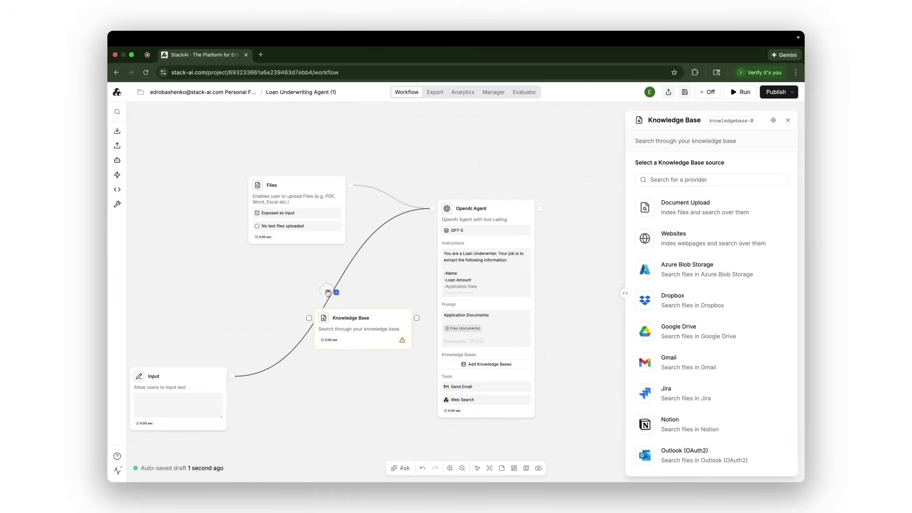
# Step: Route the Input node into the Knowledge Base instead of the agent, moving Files left
pyautogui.moveTo(327, 292); pyautogui.dragTo(419, 330)
pyautogui.click(326, 315)
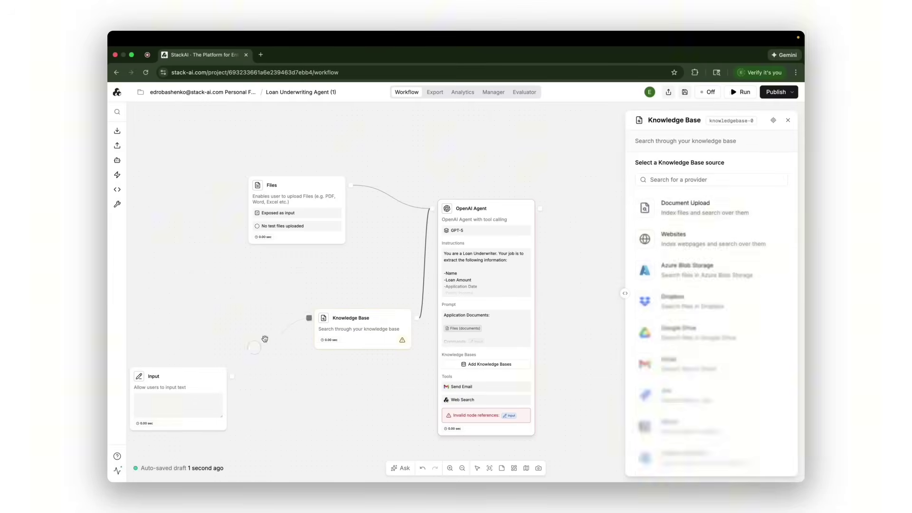
pyautogui.moveTo(232, 376); pyautogui.dragTo(309, 318)
pyautogui.moveTo(284, 199); pyautogui.dragTo(178, 199)
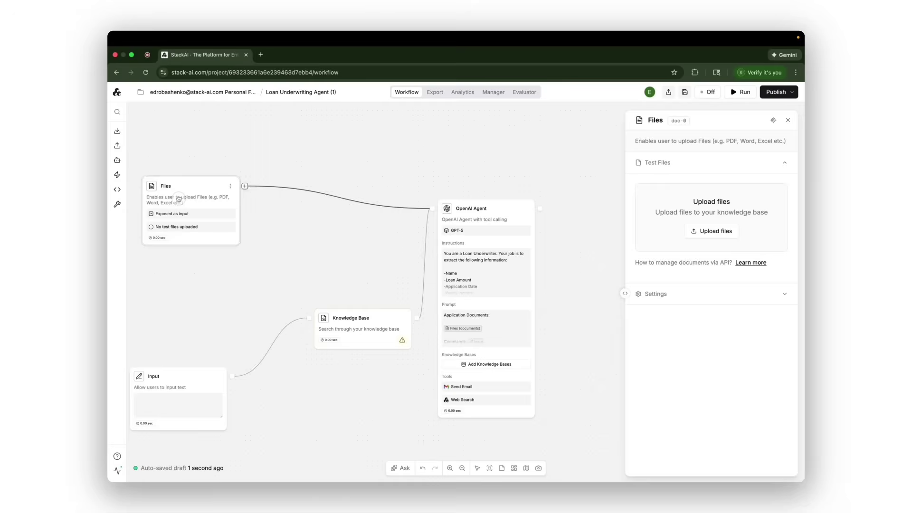
# Step: Set the knowledge base source to SharePoint's Documents for Workflow and close the panel
pyautogui.click(370, 323)
pyautogui.scroll(-5, 747, 271)
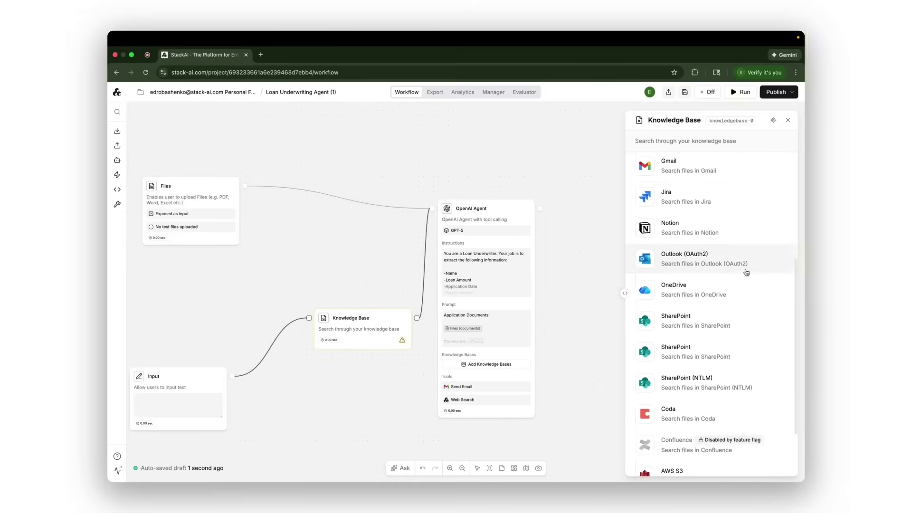
pyautogui.scroll(-1, 746, 285)
pyautogui.click(735, 297)
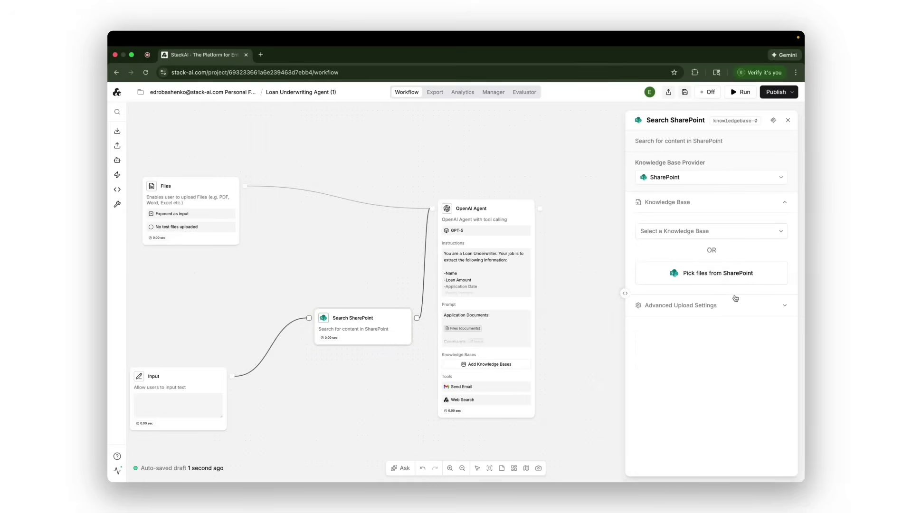
pyautogui.click(715, 232)
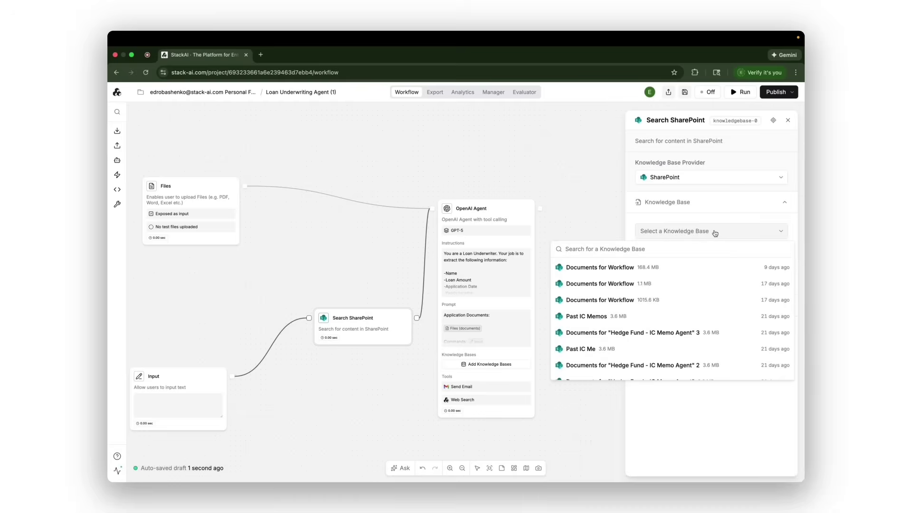
pyautogui.click(708, 274)
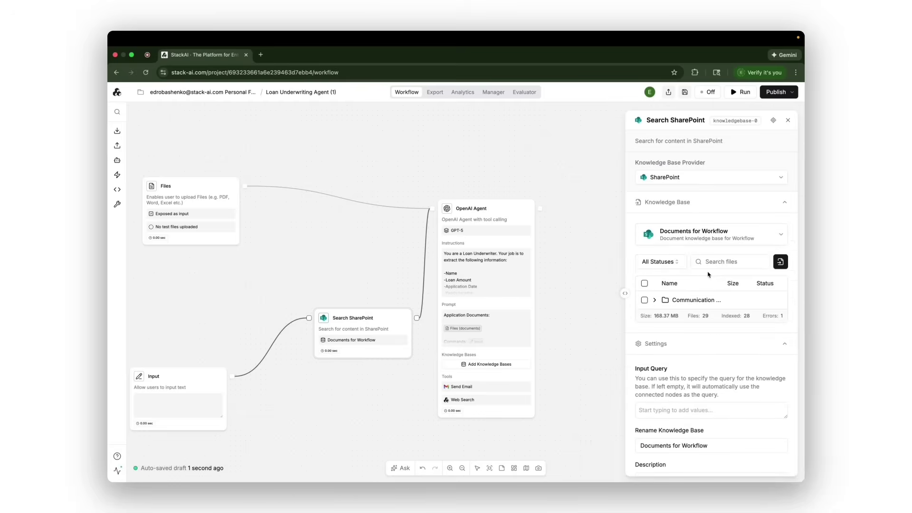
pyautogui.click(789, 121)
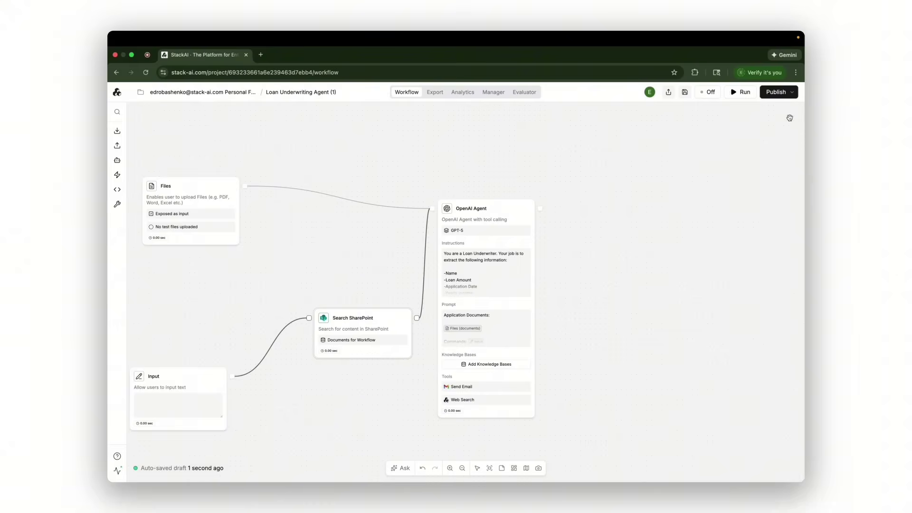
# Step: Add an Output node after the agent and publish the current version
pyautogui.moveTo(119, 114)
pyautogui.click(150, 219)
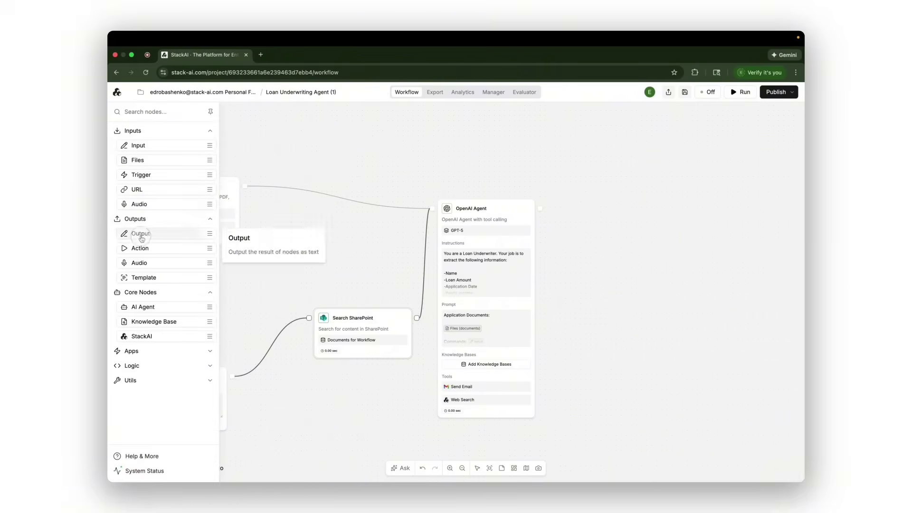
pyautogui.moveTo(142, 234); pyautogui.dragTo(669, 229)
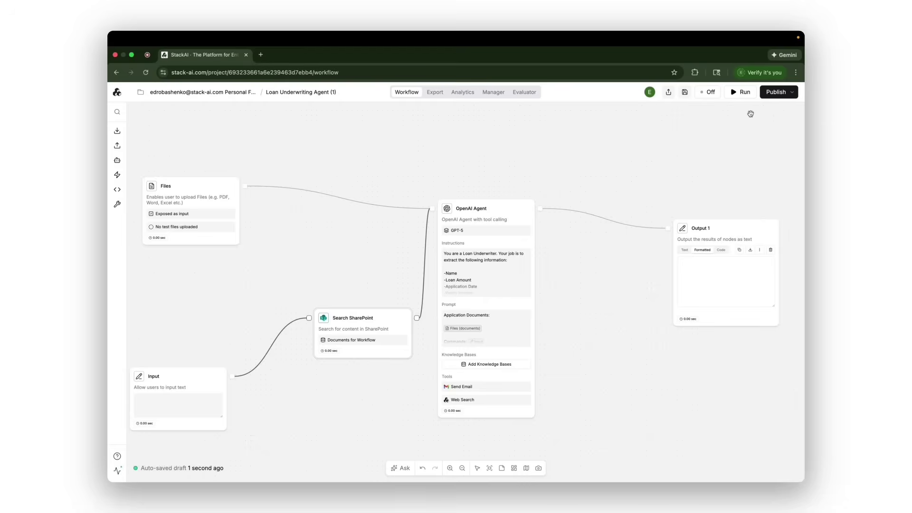
pyautogui.click(772, 95)
pyautogui.click(749, 159)
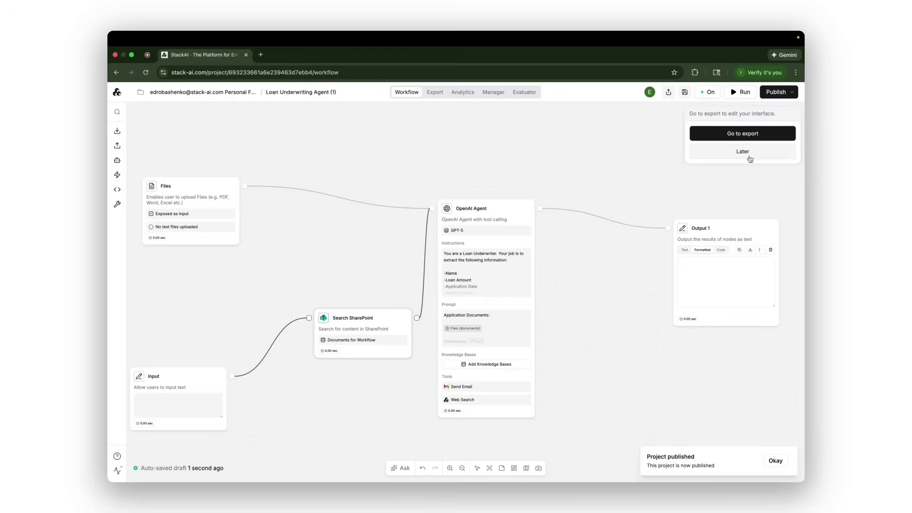
pyautogui.click(745, 132)
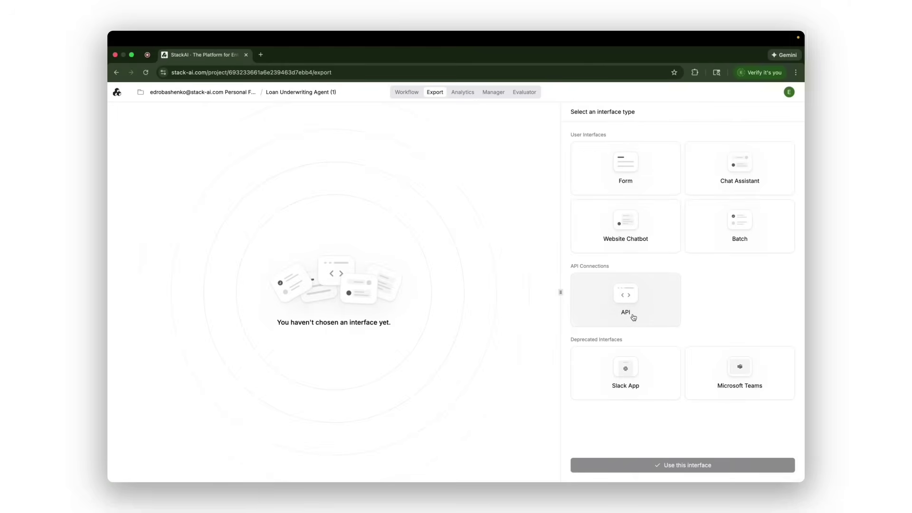
# Step: Apply a Form interface titled Loan Underwriting Agent and select its intro lines
pyautogui.click(647, 192)
pyautogui.click(682, 465)
pyautogui.click(242, 244)
pyautogui.write('Loan Underwriting Agent')
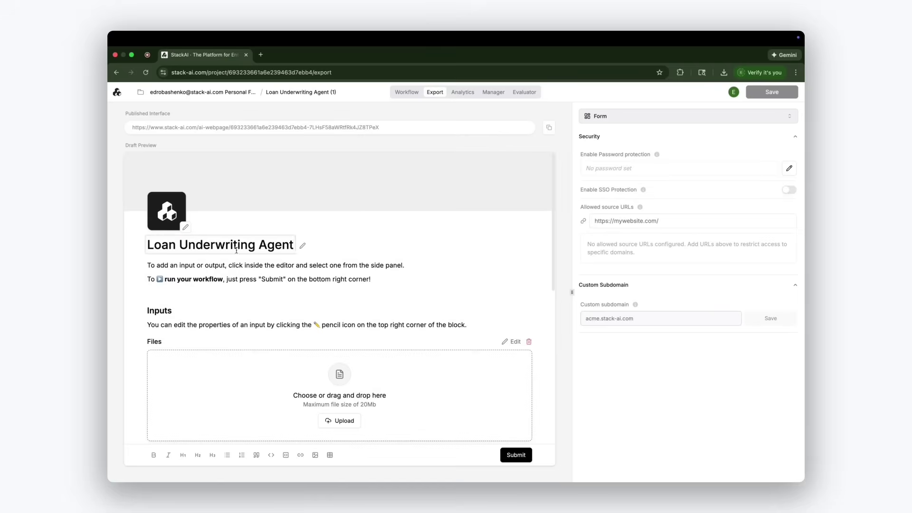
pyautogui.moveTo(147, 264); pyautogui.dragTo(372, 281)
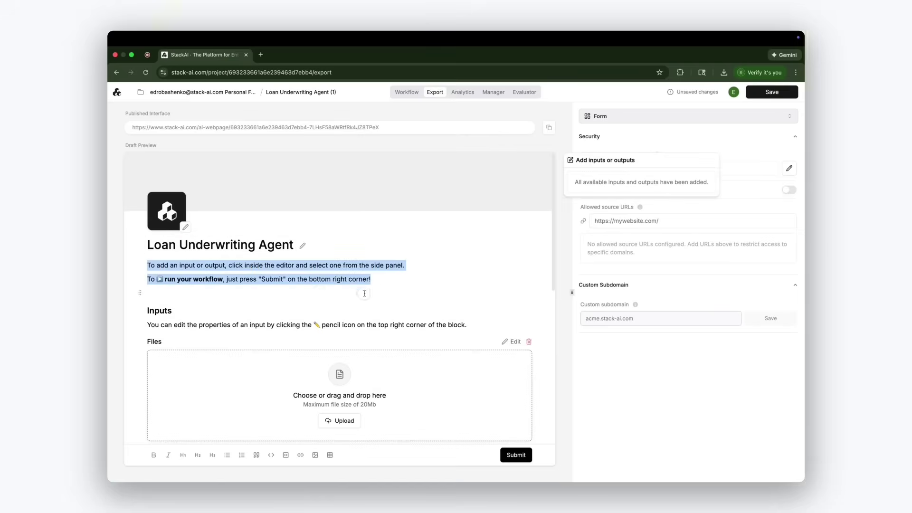
# Step: Delete the form's intro lines and submit an instruction with the three application PDFs
pyautogui.press('BackSpace')
pyautogui.press('BackSpace')
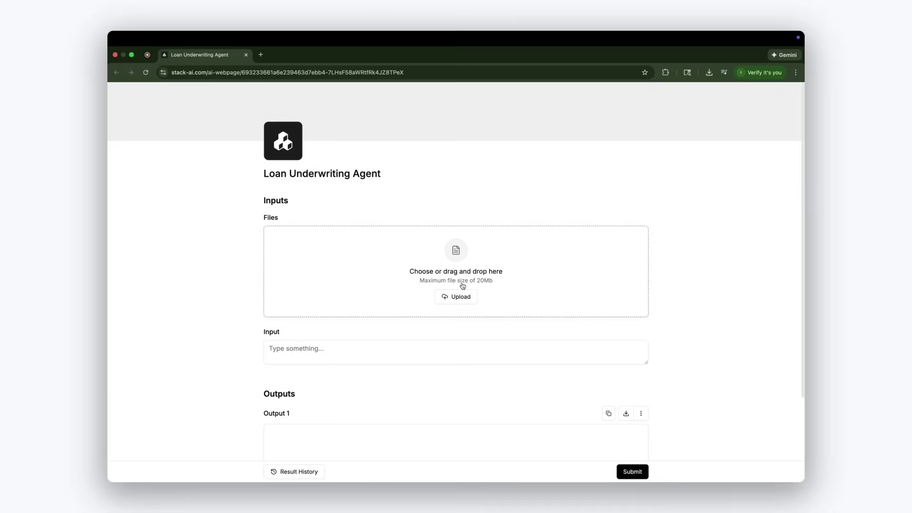
pyautogui.write('Respond in bullet points')
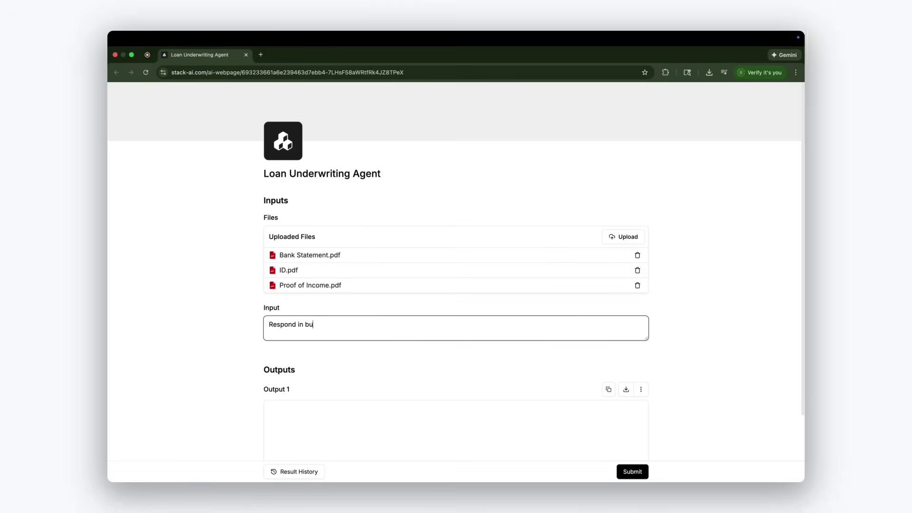
pyautogui.click(629, 471)
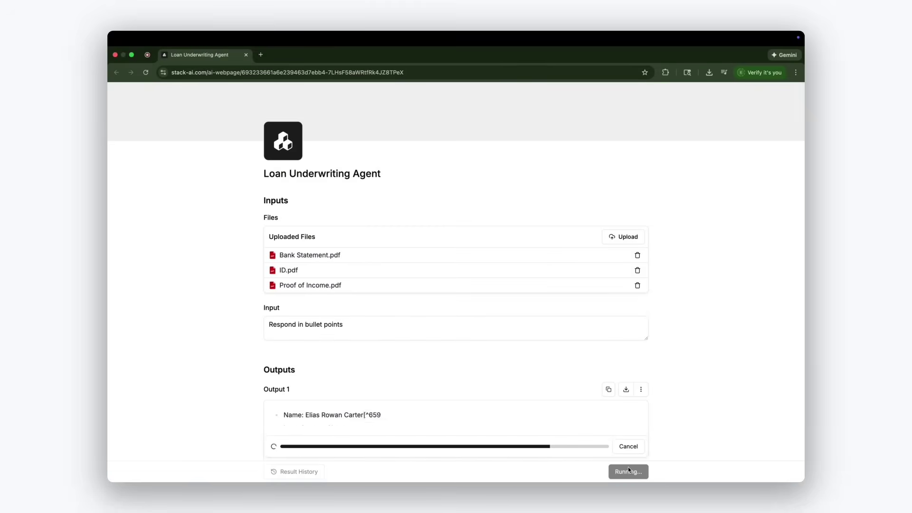
# Step: Review the cited summary and open the Loan Underwriting Summary email in Gmail
pyautogui.scroll(-5, 452, 411)
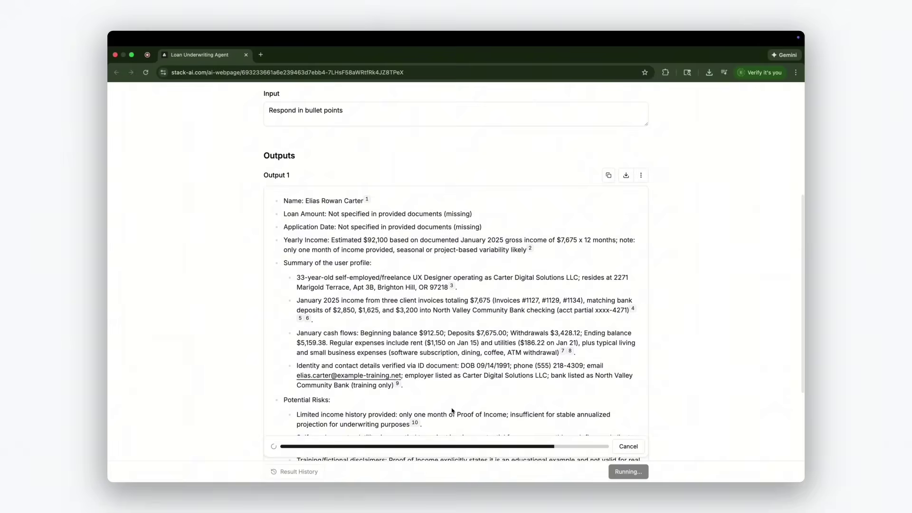
pyautogui.moveTo(399, 363)
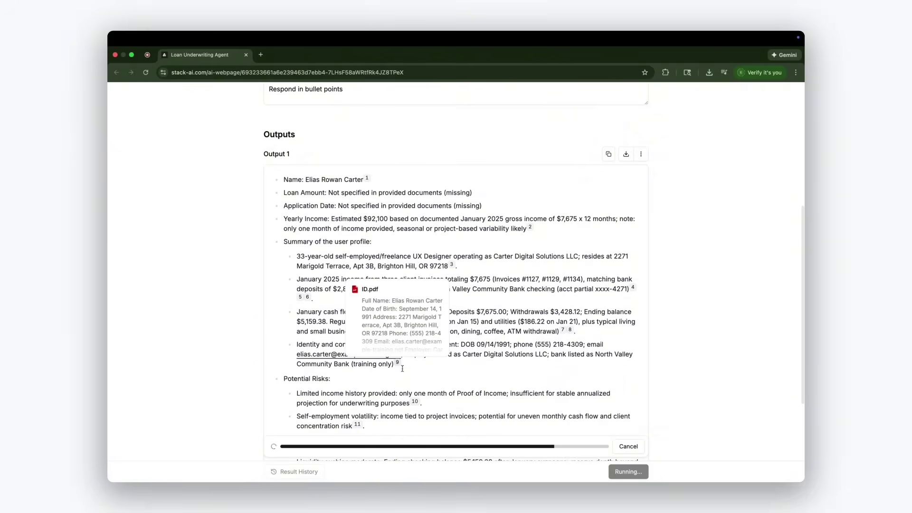
pyautogui.moveTo(417, 403)
pyautogui.scroll(-5, 417, 403)
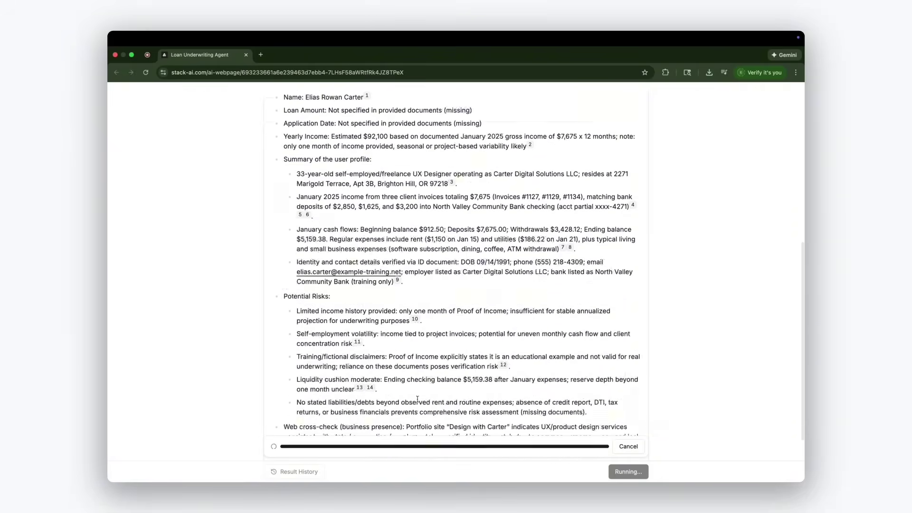
pyautogui.scroll(-2, 418, 402)
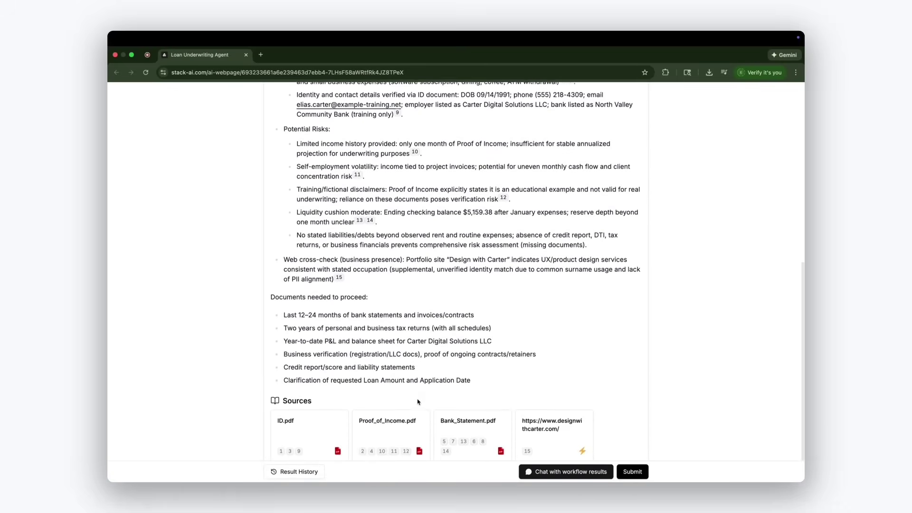
pyautogui.scroll(-1, 418, 402)
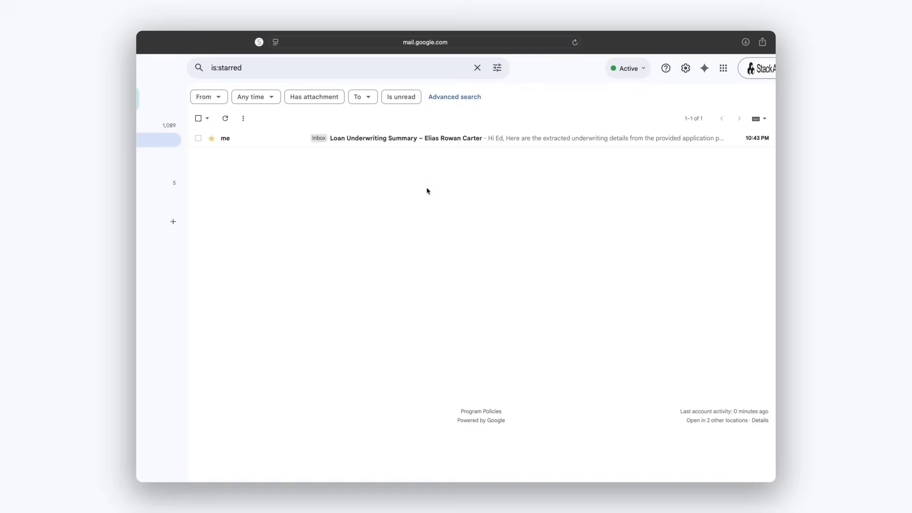
pyautogui.click(452, 138)
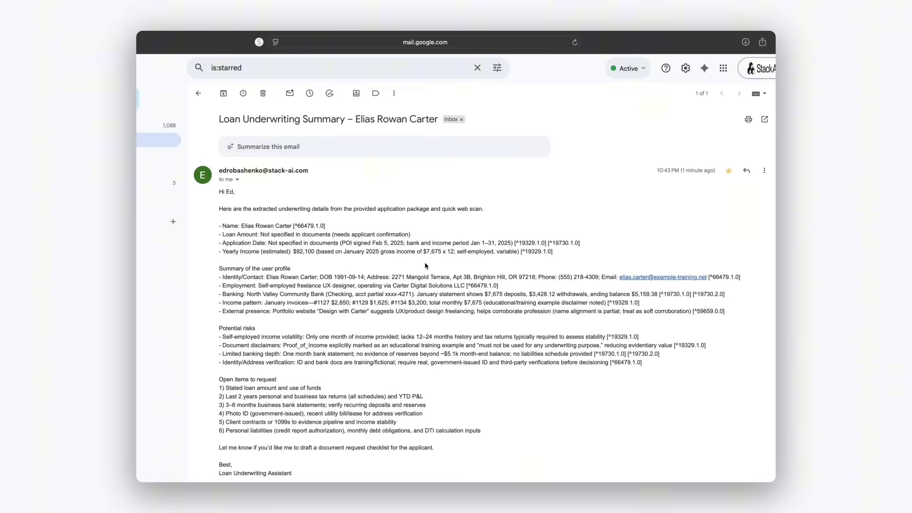
pyautogui.scroll(-5, 427, 266)
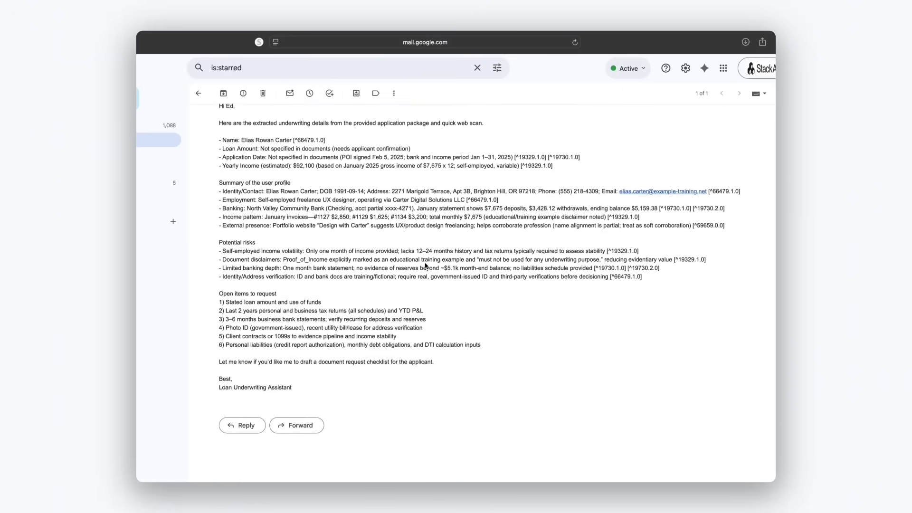
# Step: From the dashboard, open New Project's Templates gallery and scroll through it
pyautogui.scroll(5, 426, 266)
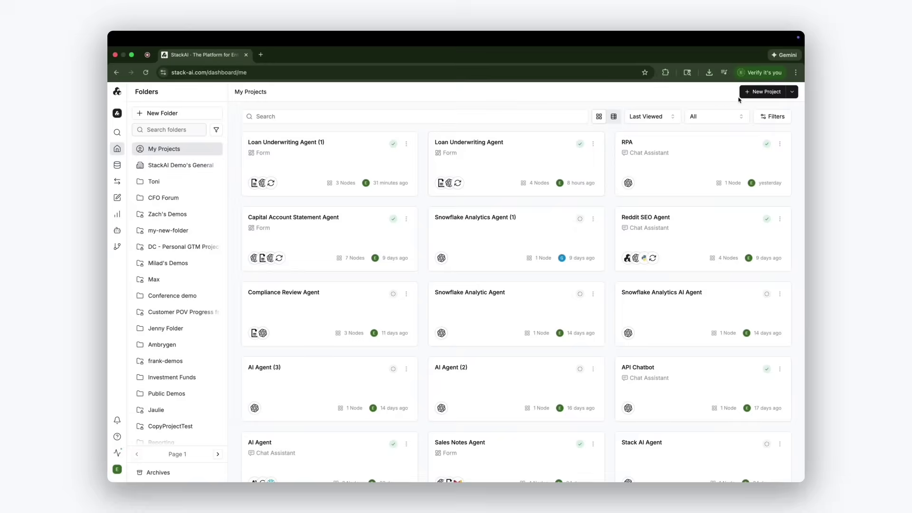
pyautogui.click(766, 92)
pyautogui.click(405, 377)
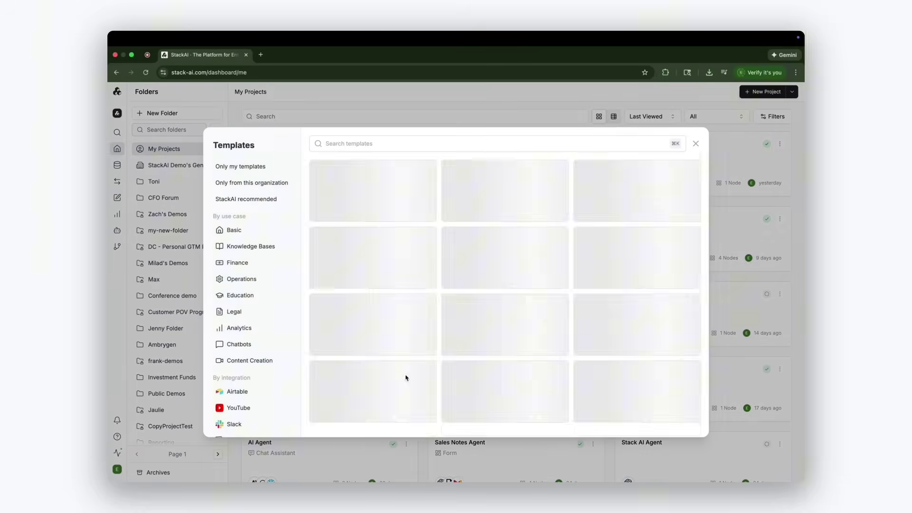
pyautogui.moveTo(497, 328)
pyautogui.scroll(-4, 499, 327)
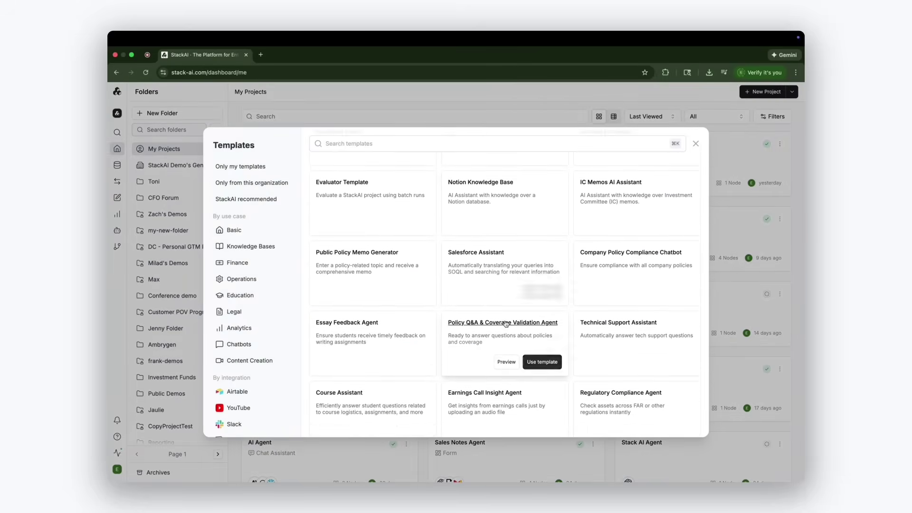
pyautogui.scroll(-1, 506, 323)
# Step: Preview the Market Research, Investment Memo and RFP Response Agent templates
pyautogui.click(610, 366)
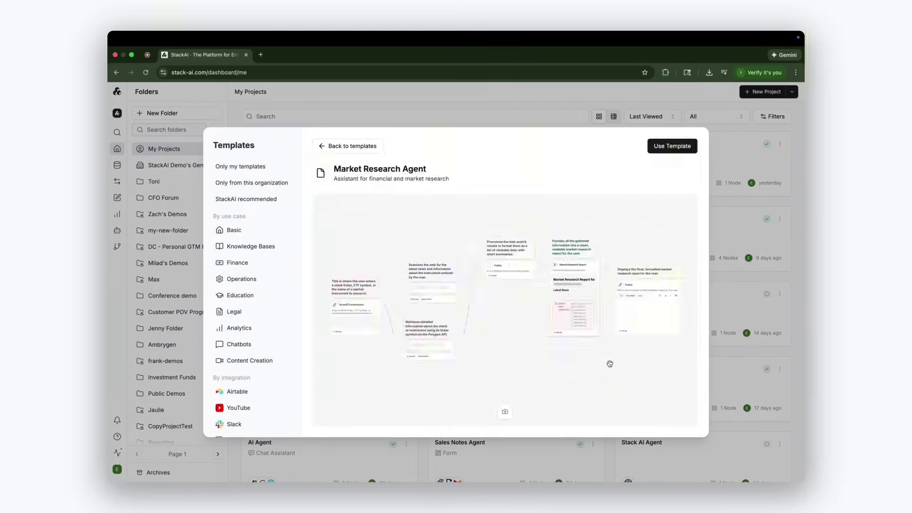
pyautogui.click(357, 148)
pyautogui.scroll(-2, 409, 354)
pyautogui.click(395, 345)
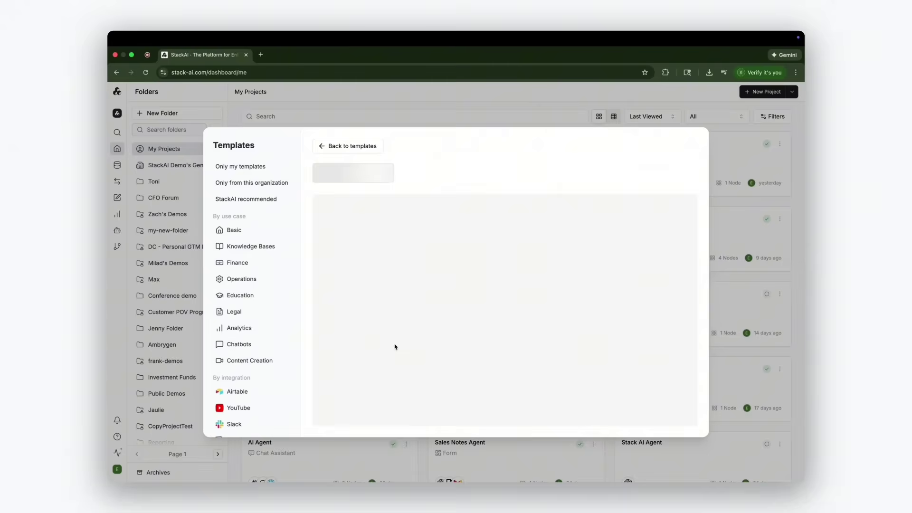
pyautogui.click(365, 148)
pyautogui.scroll(-4, 508, 304)
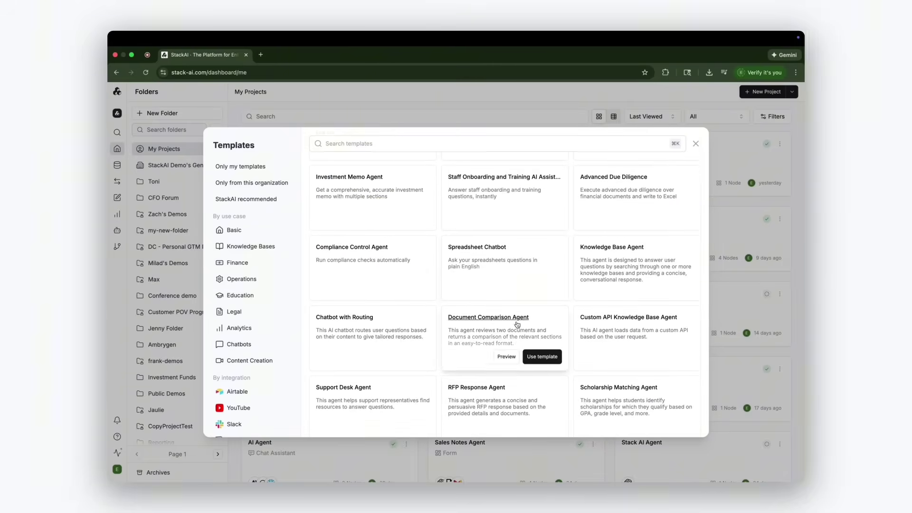
pyautogui.scroll(-2, 517, 325)
pyautogui.click(517, 341)
pyautogui.press('Escape')
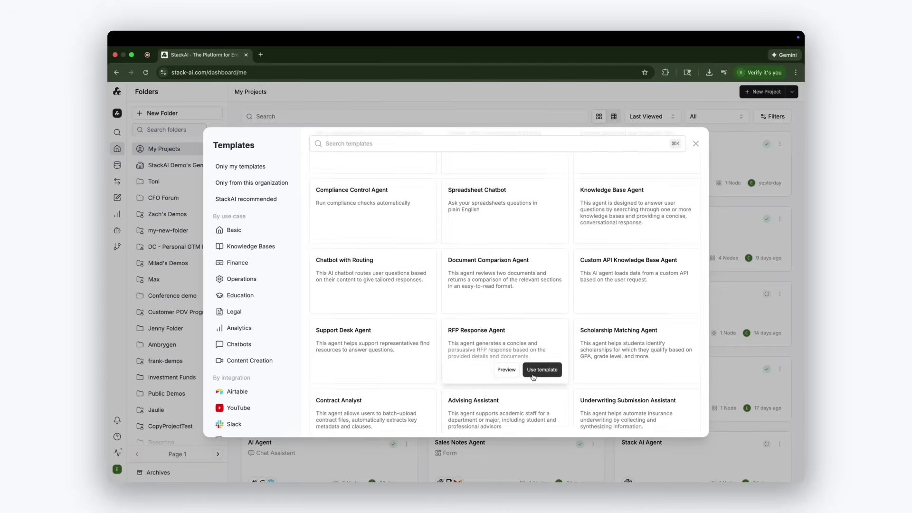